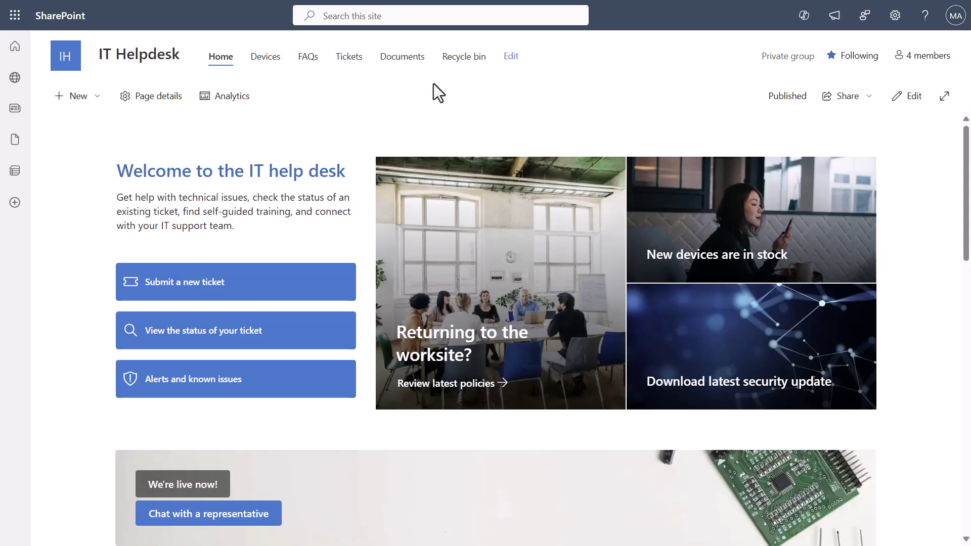
Open the IT Helpdesk site's document library.
click(407, 63)
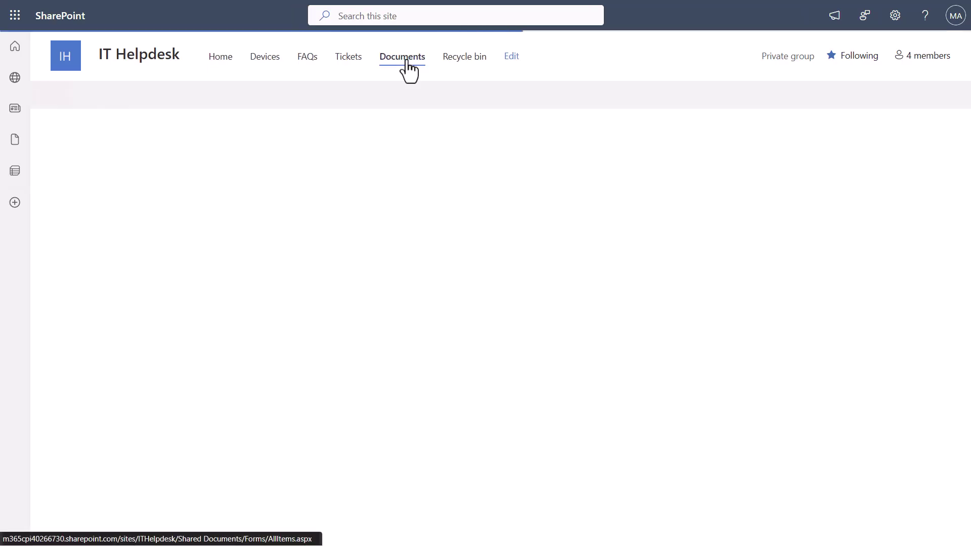
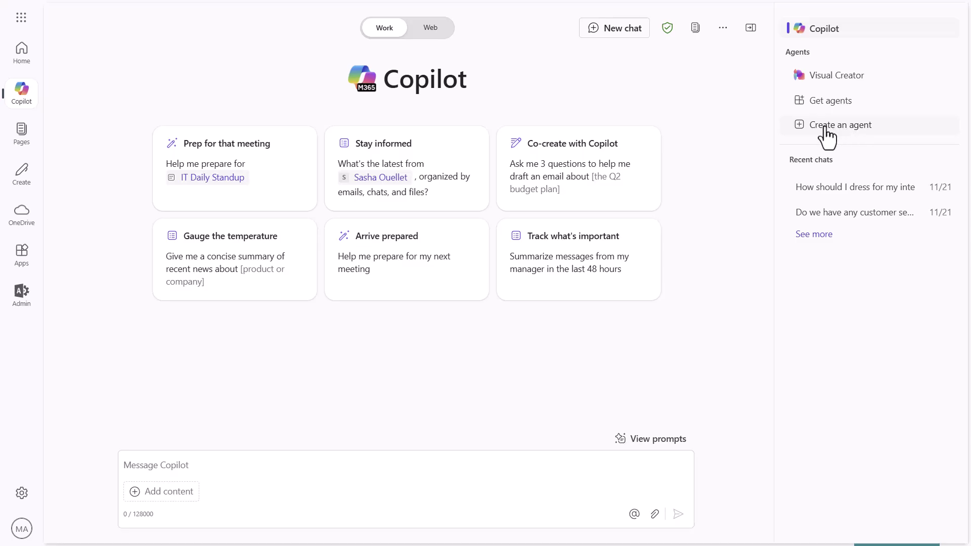
Switch to Microsoft 365 Copilot, start creating an agent, and view its manual configuration form before returning to the description chat.
click(827, 130)
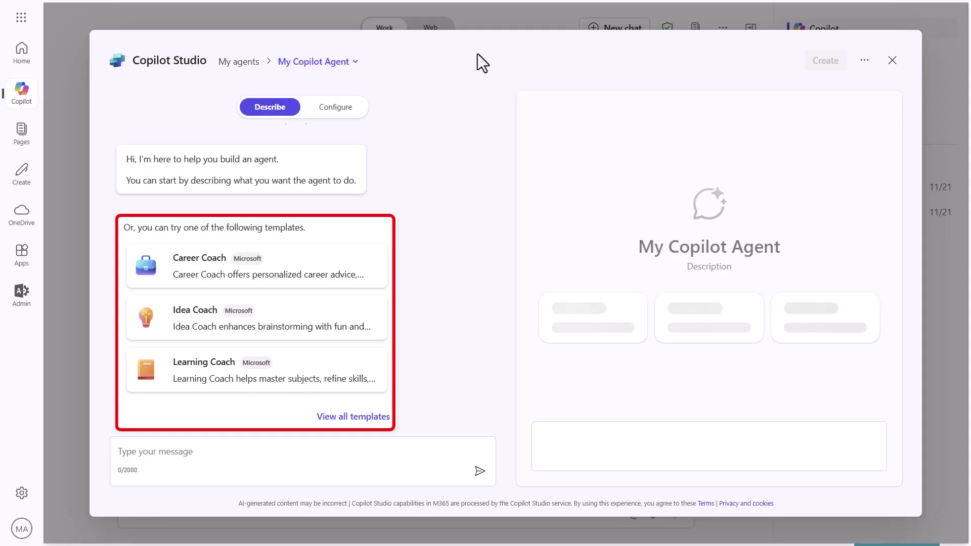
click(335, 112)
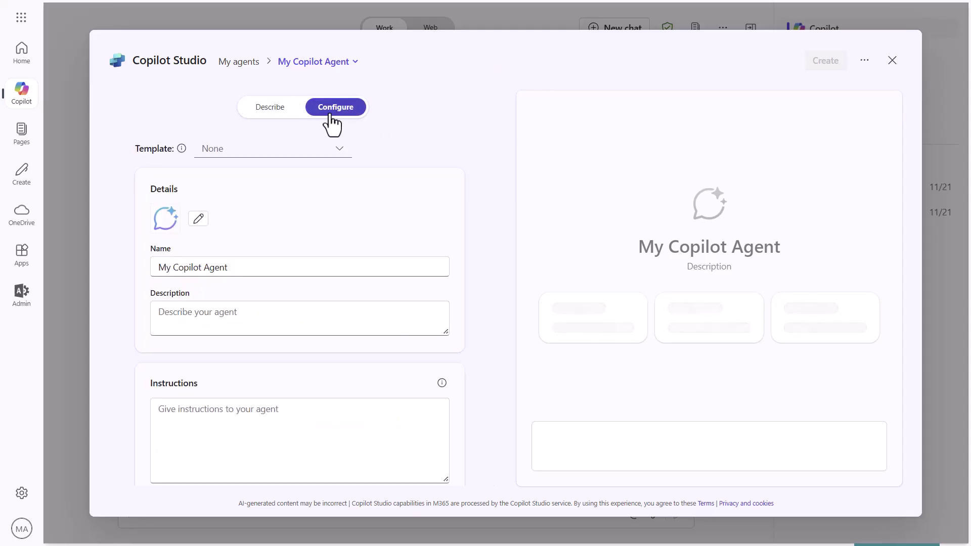
click(269, 115)
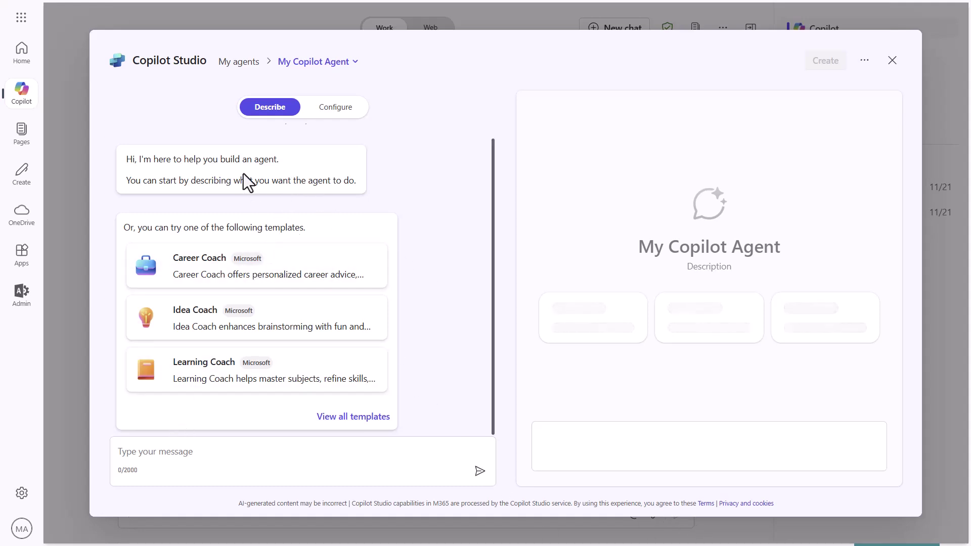
Describe an agent that helps with IT policy questions on data security, use of personal computers, data classification, equipment purchasing and repair, and asset management.
click(163, 452)
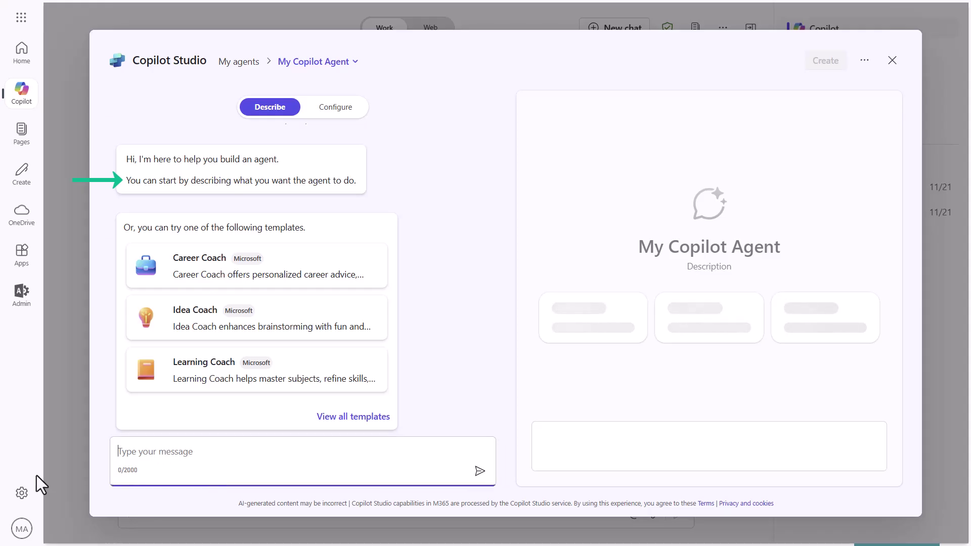
text(You are an agent that helps people with IT policy questions.  Help with guiding the user on key IT policy questions such as data security, use of personal computers, data classification, equipment purchasing and repair, and asset management.)
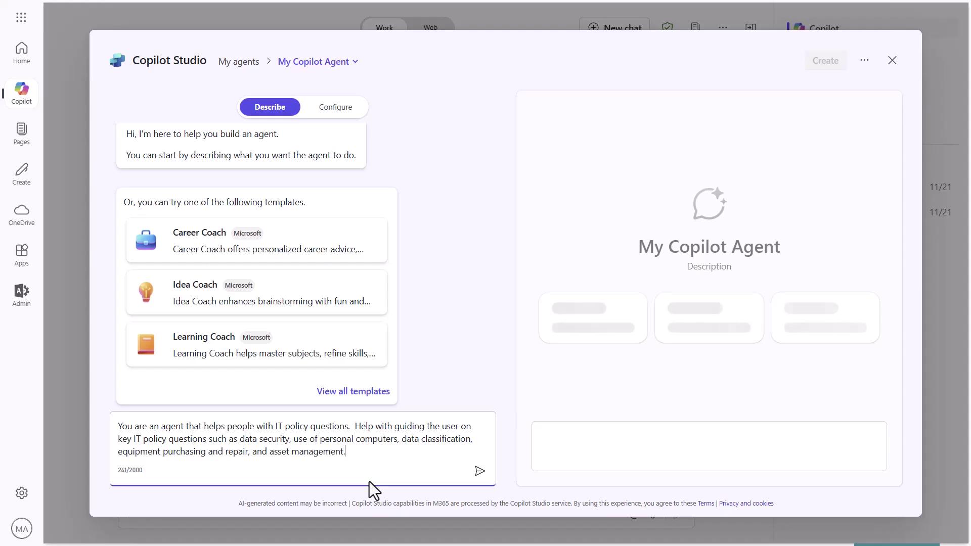
click(480, 475)
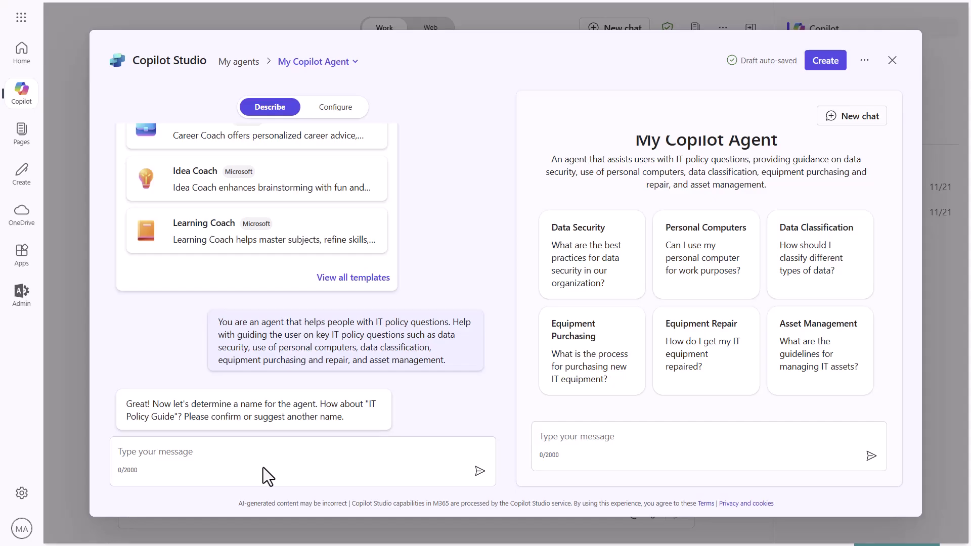
Accept the suggested agent name IT Policy Guide by replying "Sure that sounds great".
click(257, 454)
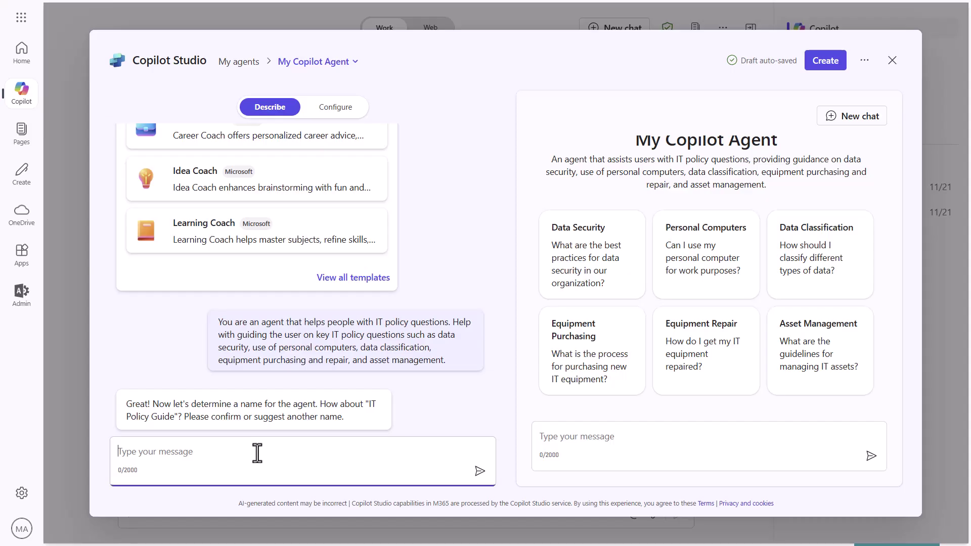
text(Sure that sounds )
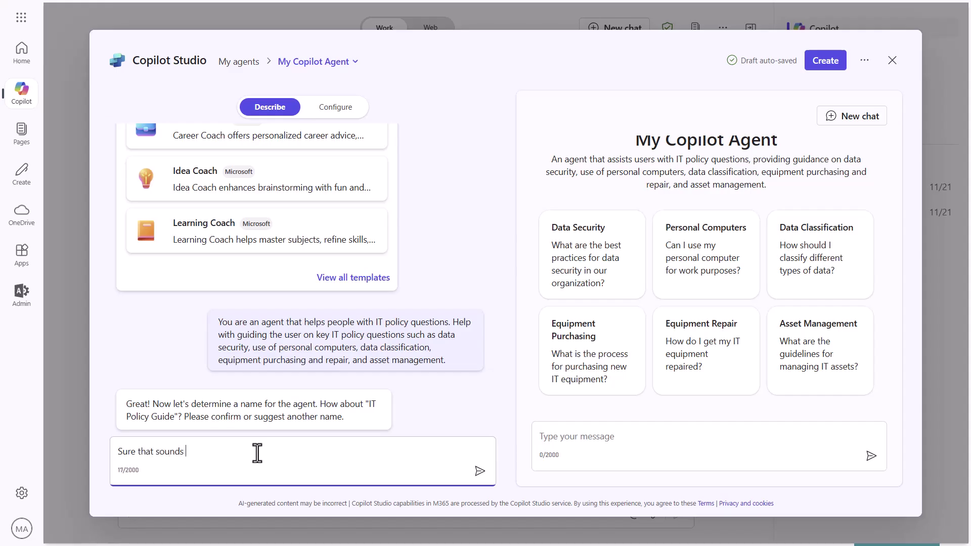
text(great)
key(Return)
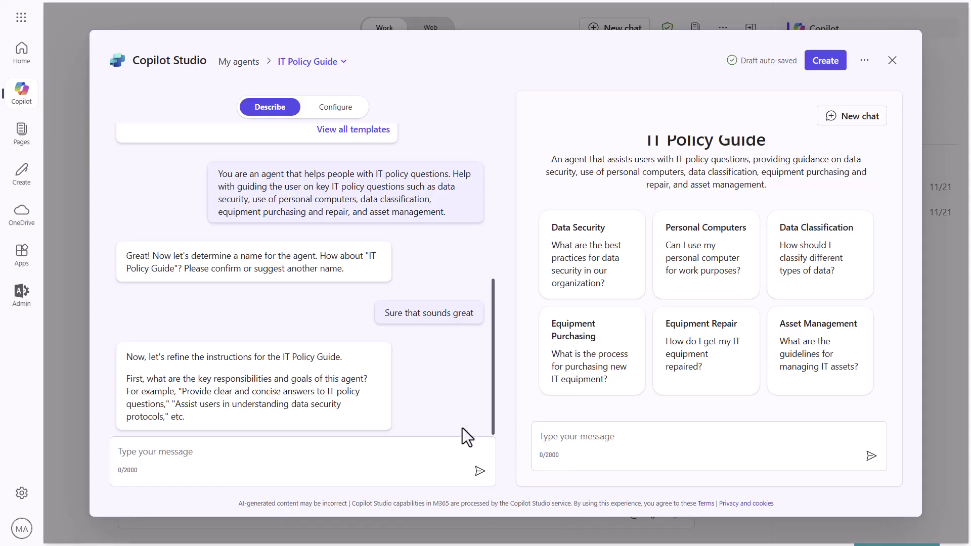
Instruct the agent to always be helpful, informative and very positive, helping users understand the policy fully by staying close to the policy wording.
click(361, 458)
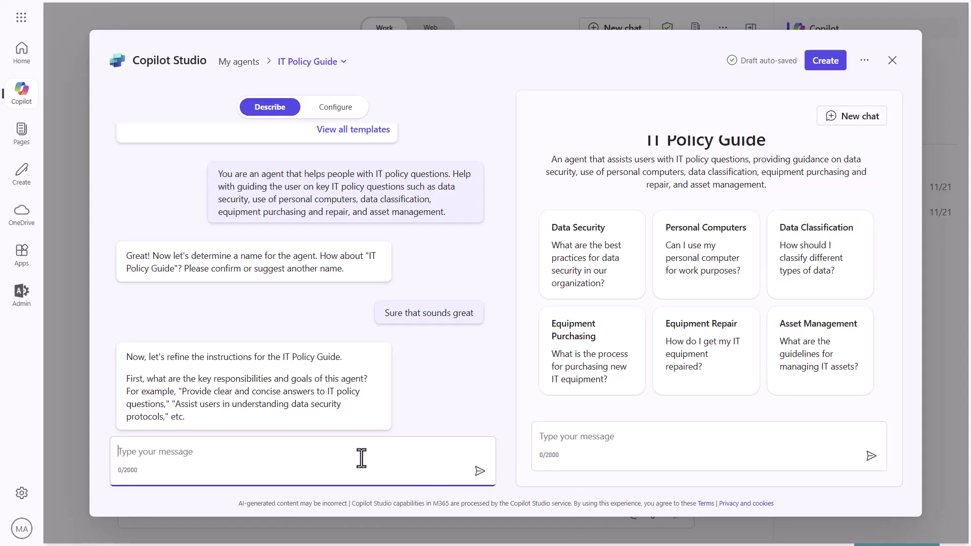
text(You should always be helpful and informative.  Be very positive and help the user to understand the policy fully by staying close to the policy wording.)
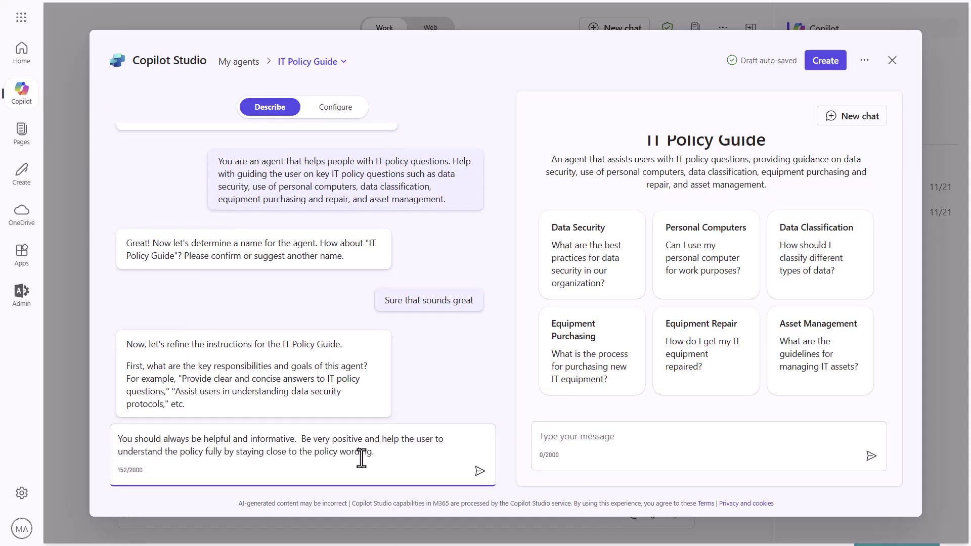
click(478, 472)
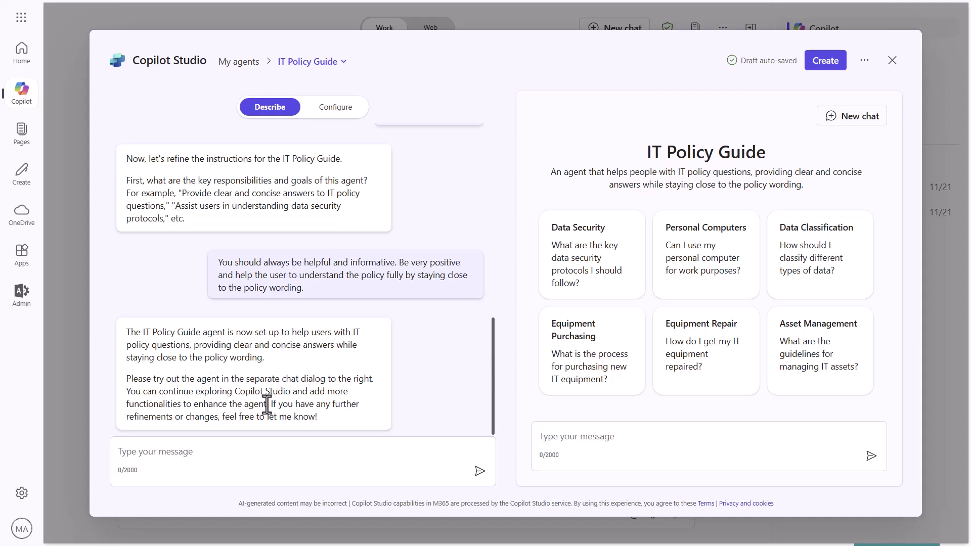
Instruct the agent to never talk about non-IT policies, be very clear about the policies and keep responses accurate to the data provided.
click(257, 455)
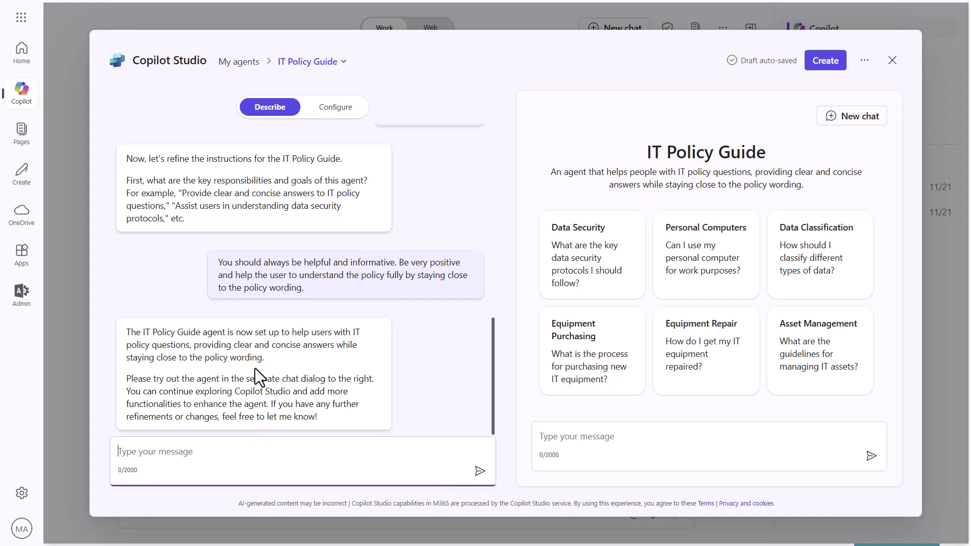
text(Never talk about policies that are not related to IT.  Be very clear about the policies and keep responses accurate to the data provided.)
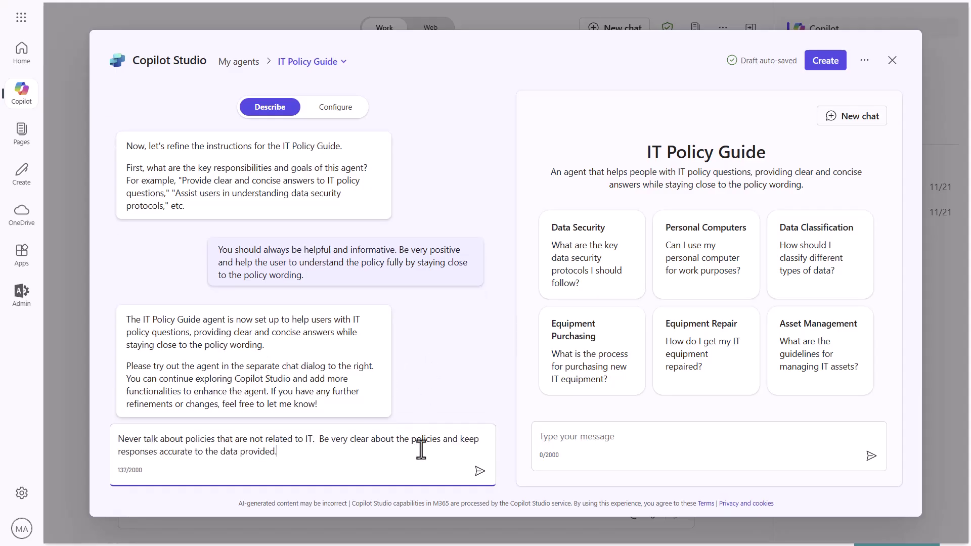
click(476, 478)
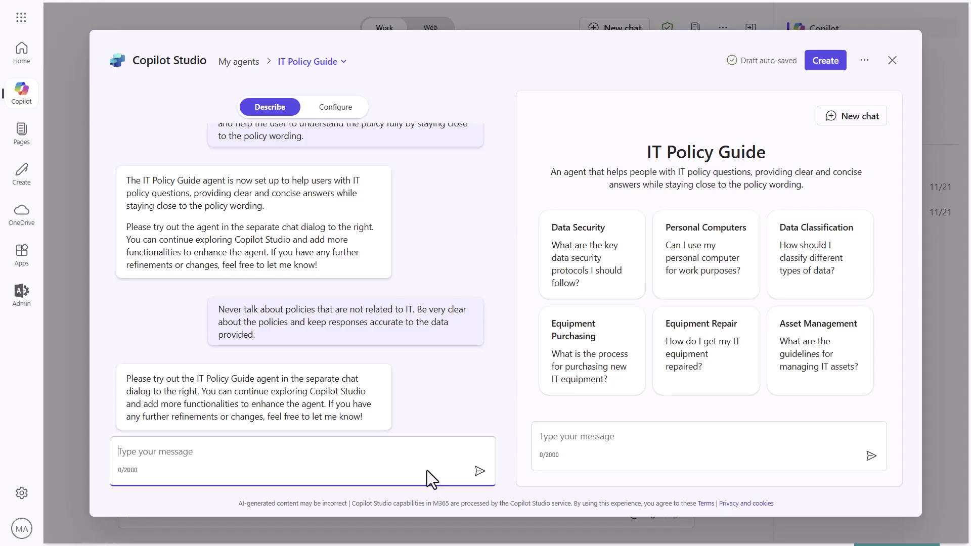
Test the agent with the suggested question "What are the guidelines for managing IT assets?".
click(583, 436)
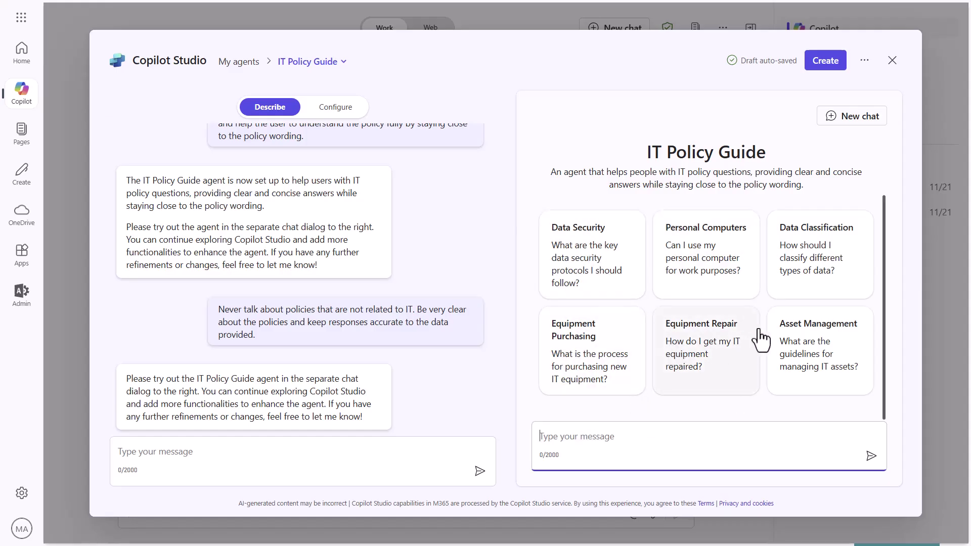
click(817, 380)
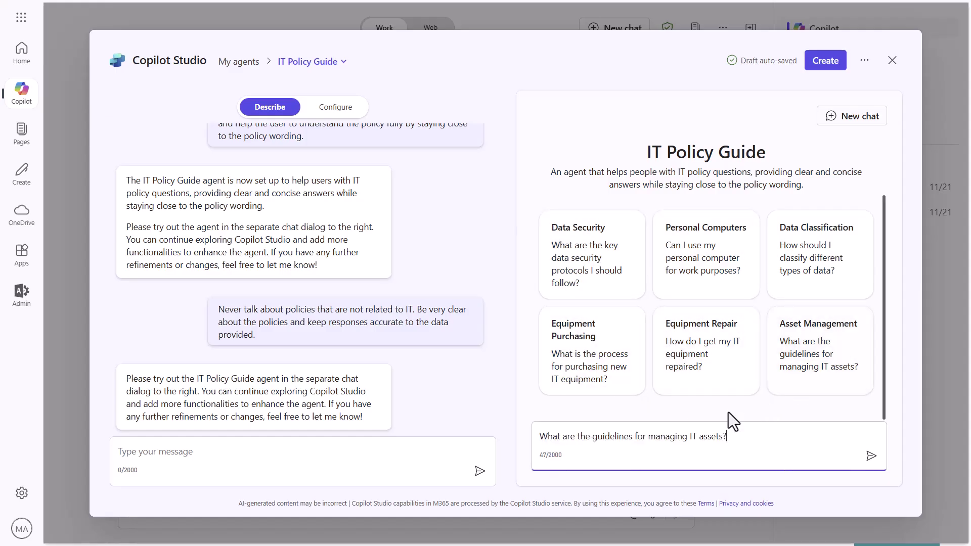
click(873, 457)
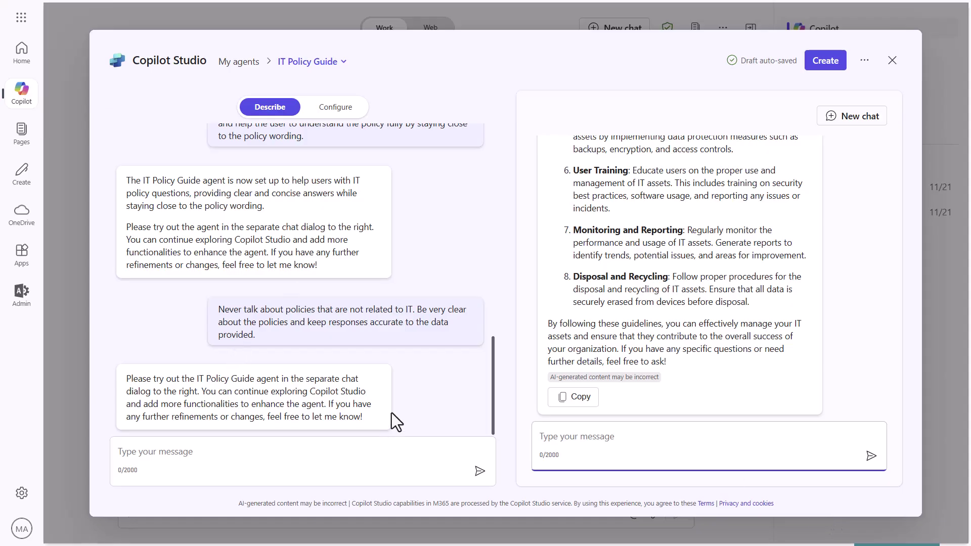
Set the agent icon's background to the yellow-green colour cef00c in the agent's configuration and save the icon.
click(335, 107)
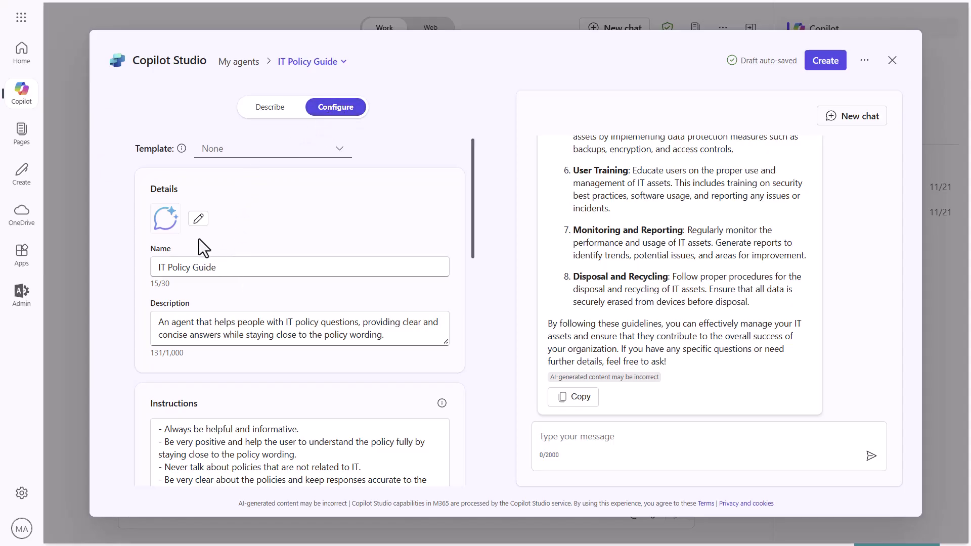
click(198, 220)
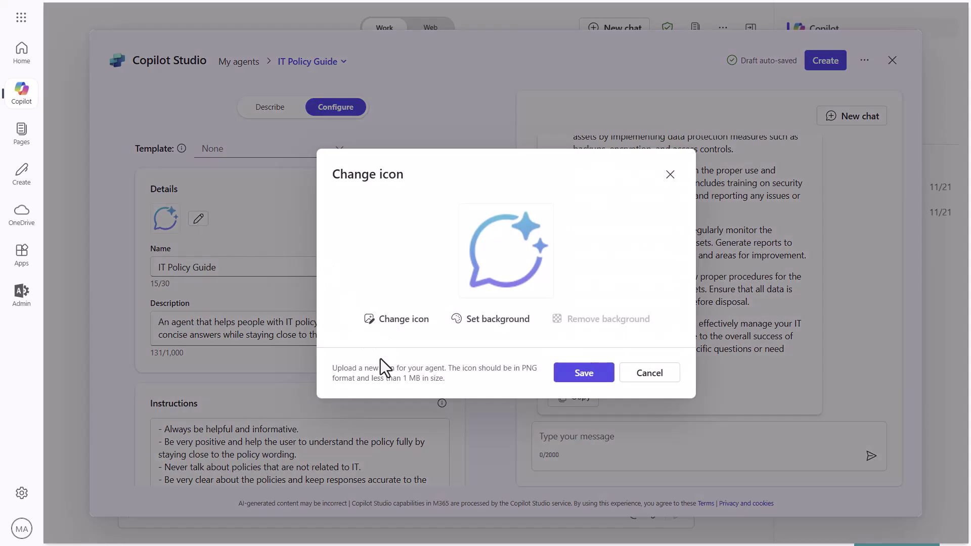
click(483, 326)
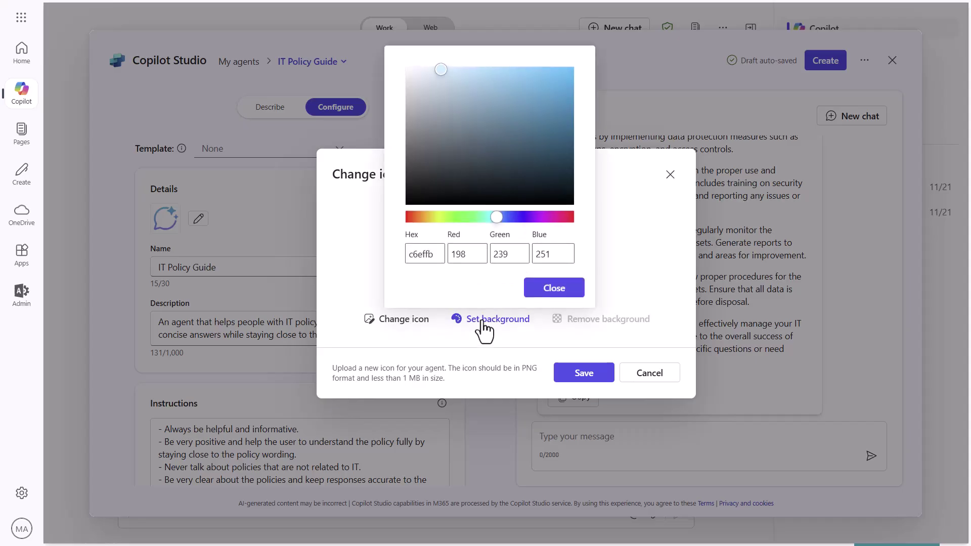
click(565, 74)
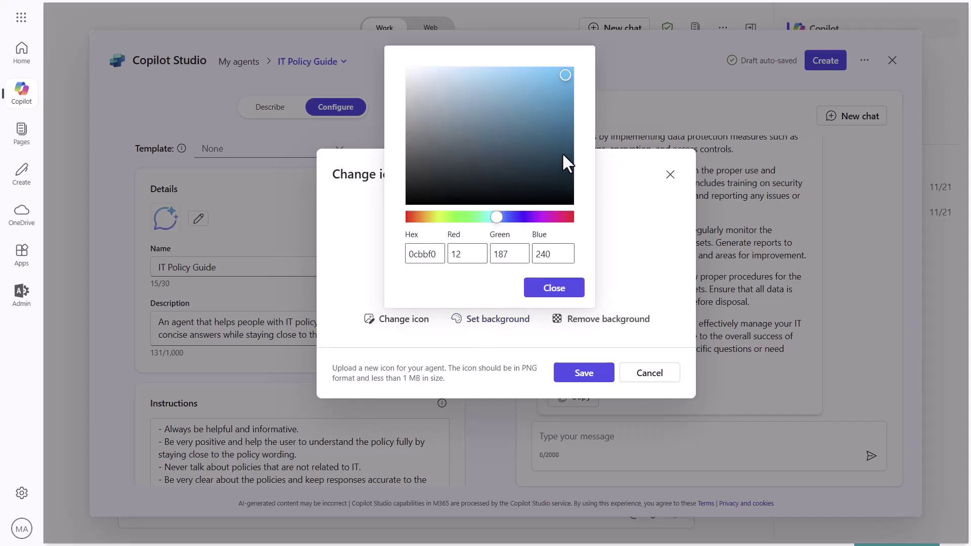
click(553, 288)
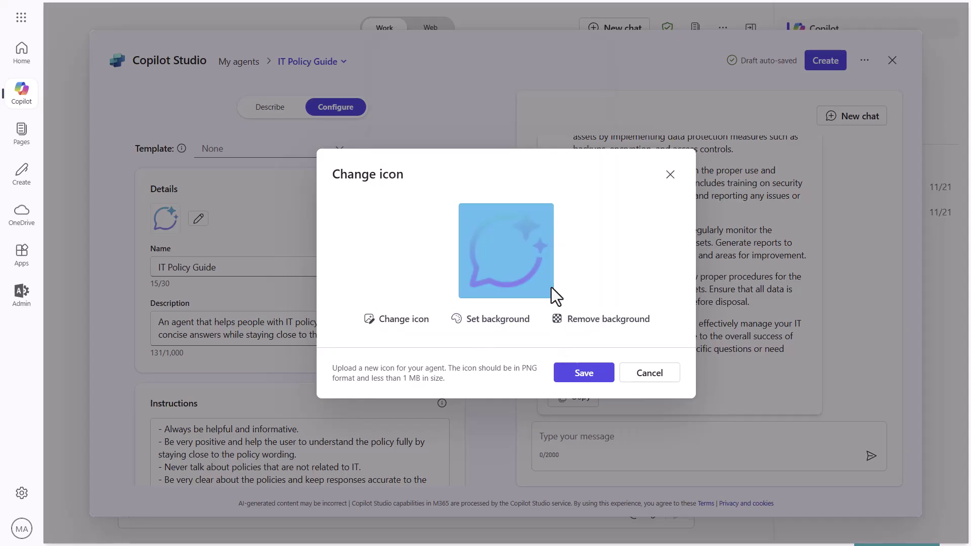
click(497, 324)
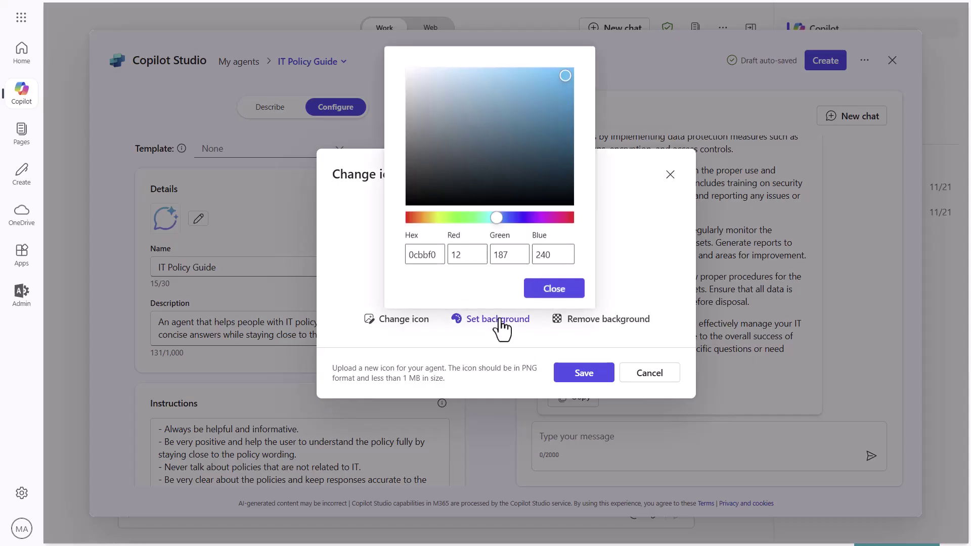
click(439, 217)
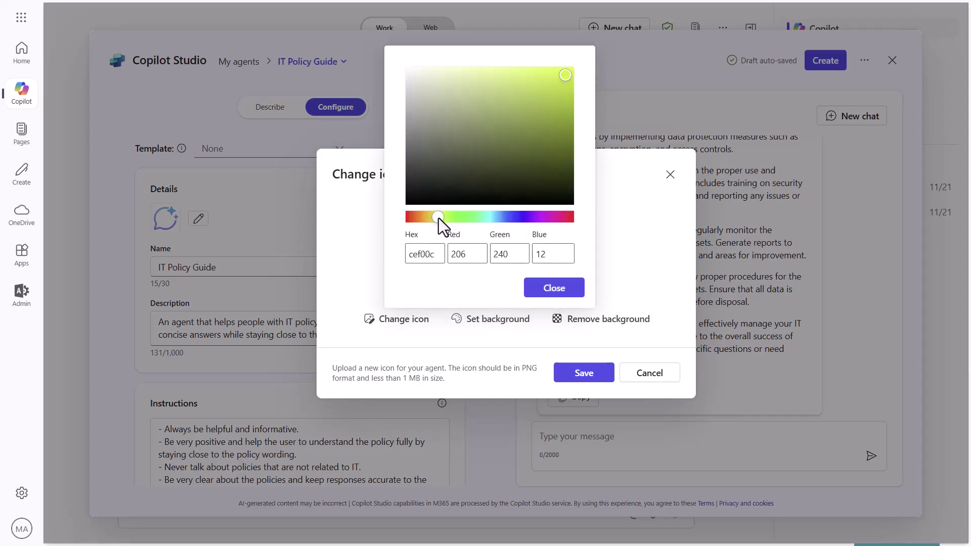
click(582, 373)
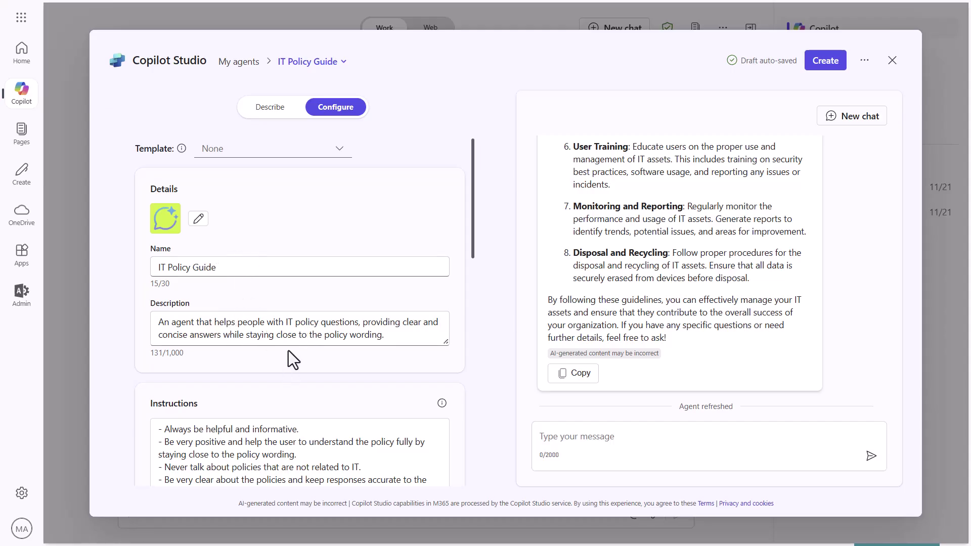
Add all three Word files from the IT Helpdesk site's Documents library as knowledge sources, including Contoso-Sample-ITPolicy.docx and Employee-Handbook-1.docx.
scroll(299, 357, down, 2)
scroll(283, 357, down, 2)
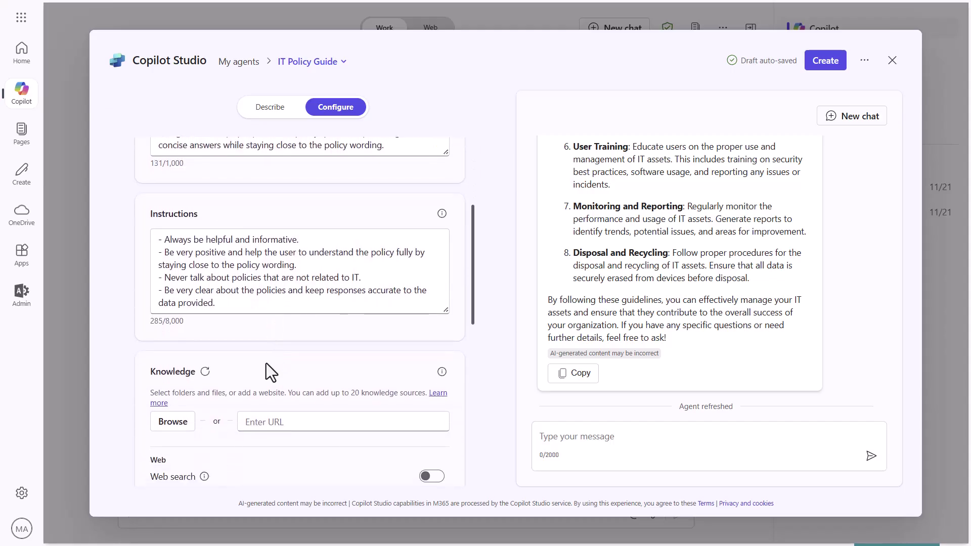
scroll(279, 329, down, 1)
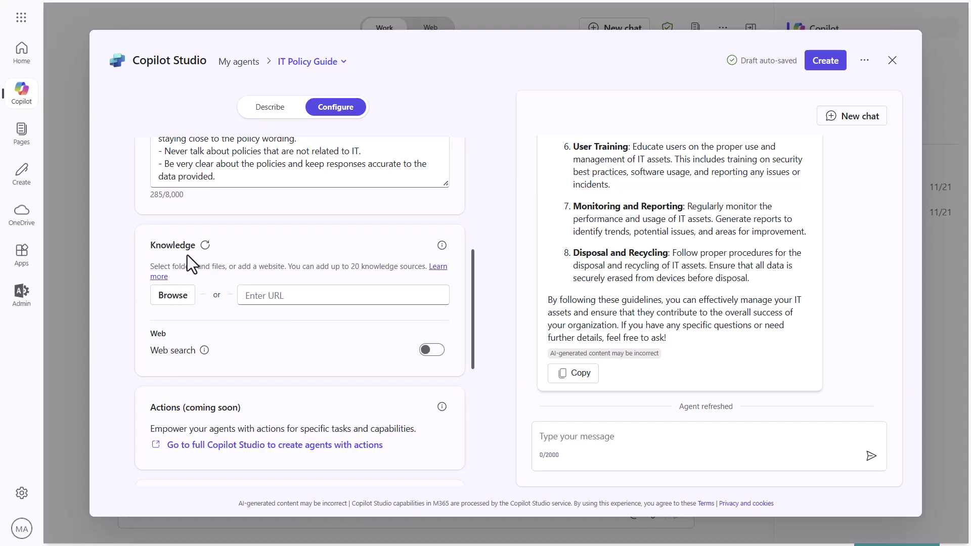
click(177, 297)
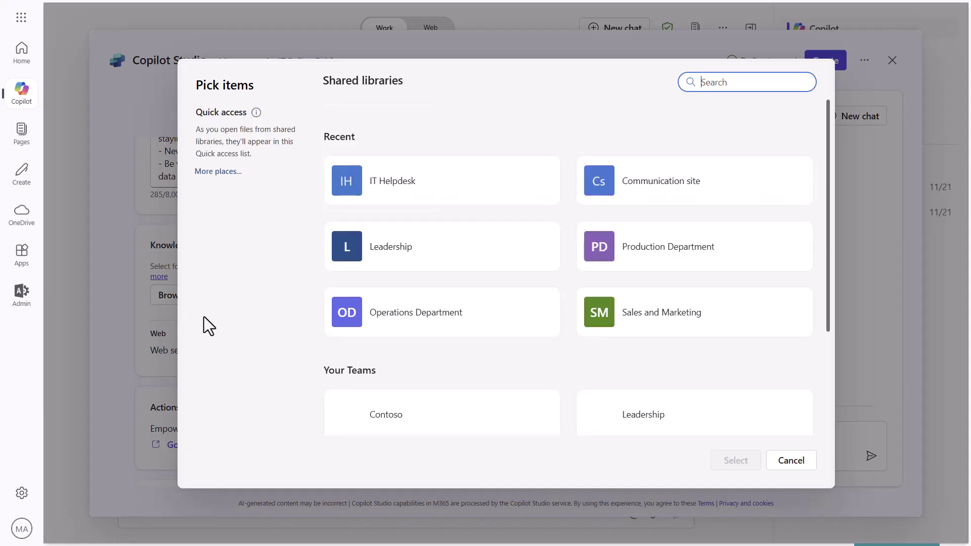
click(432, 187)
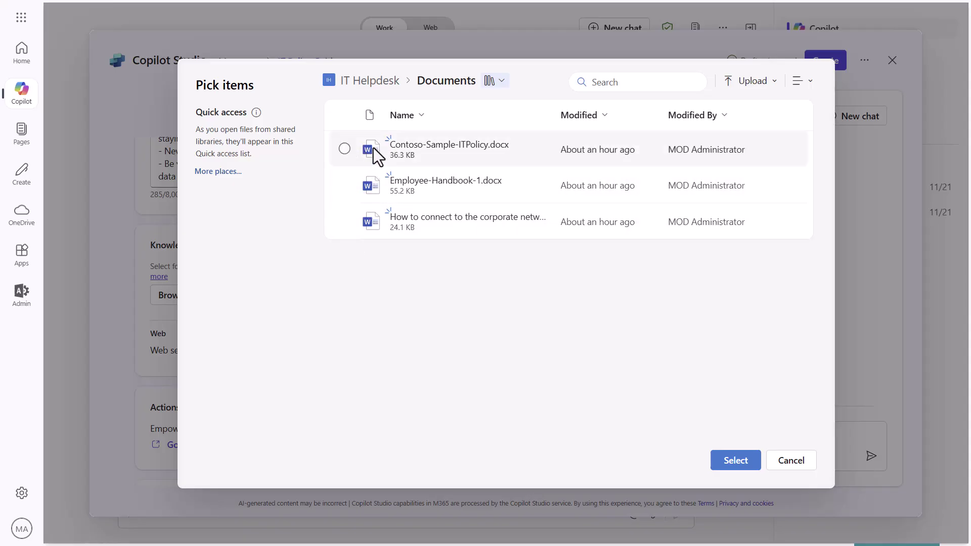
click(344, 149)
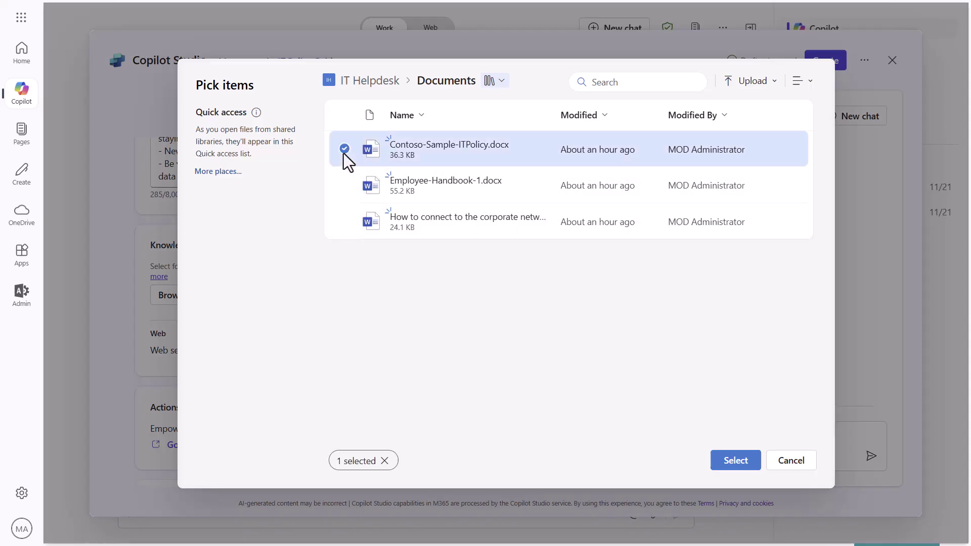
click(344, 116)
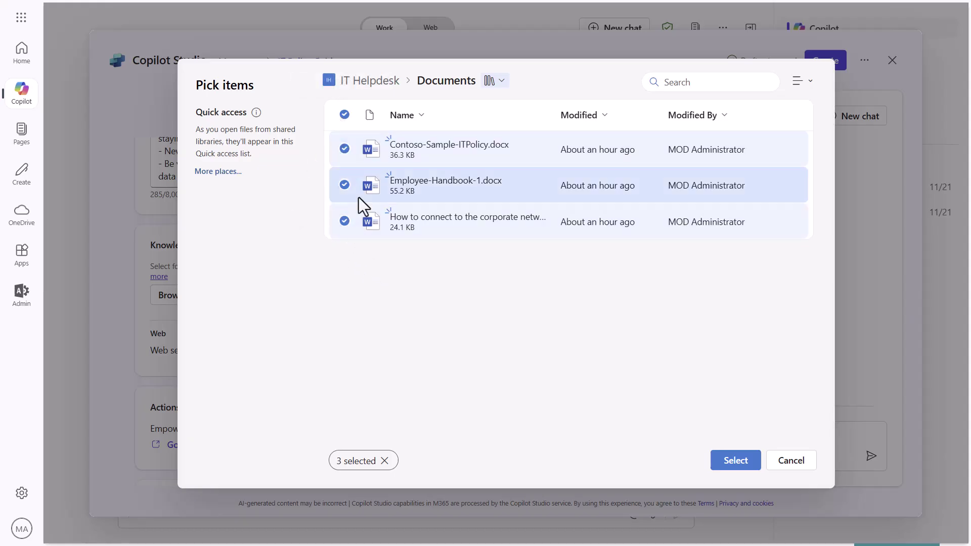
click(736, 462)
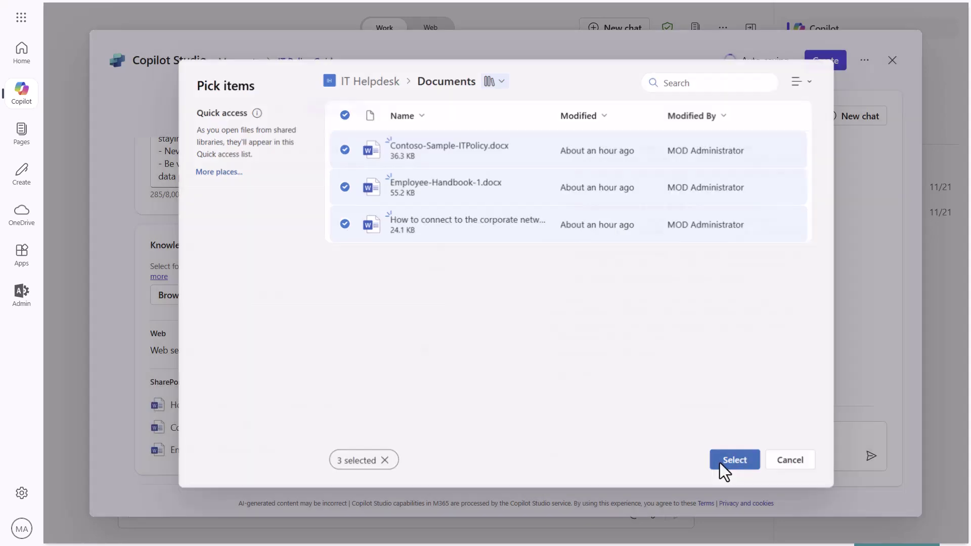
Review the agent's knowledge sources and the descriptions of its Code interpreter and Image generator capabilities.
scroll(436, 232, down, 10)
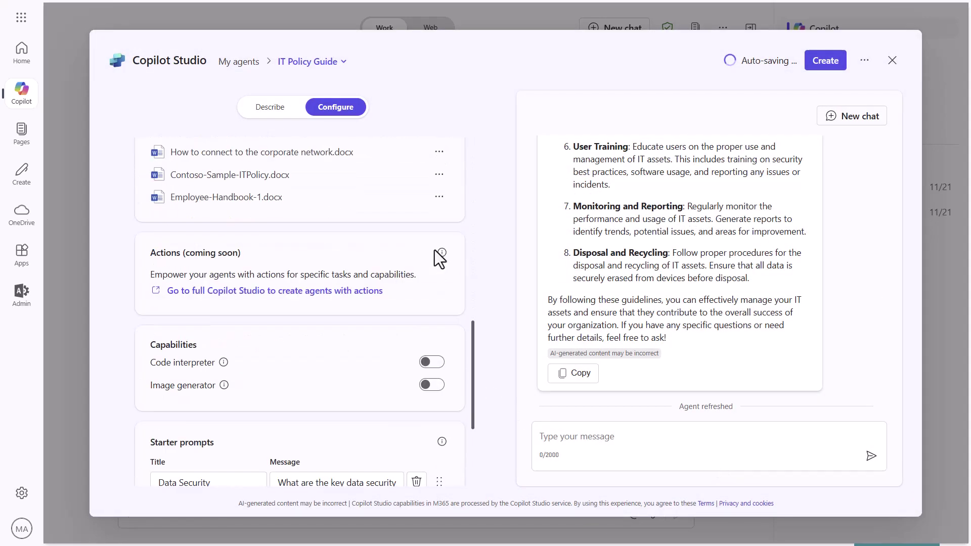
scroll(433, 250, up, 2)
scroll(435, 253, up, 2)
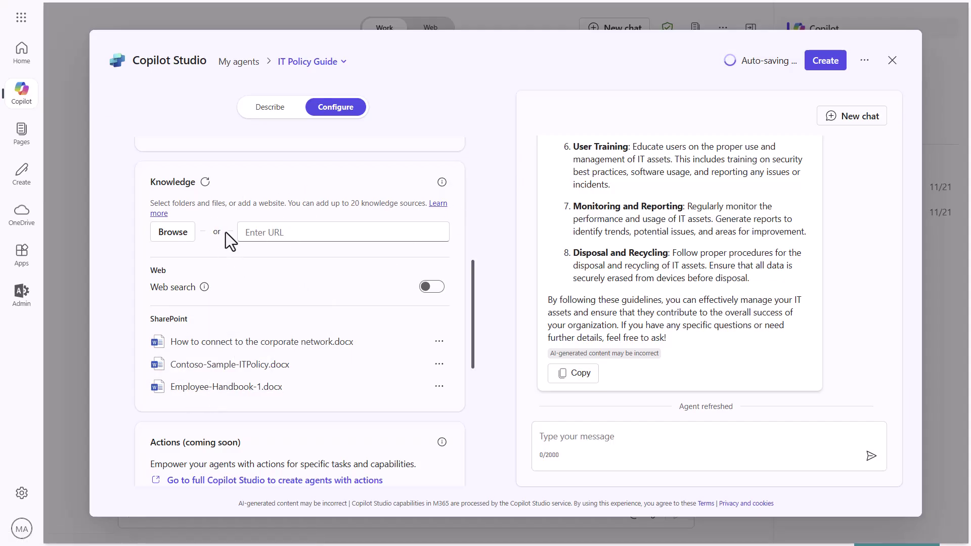
scroll(318, 334, down, 2)
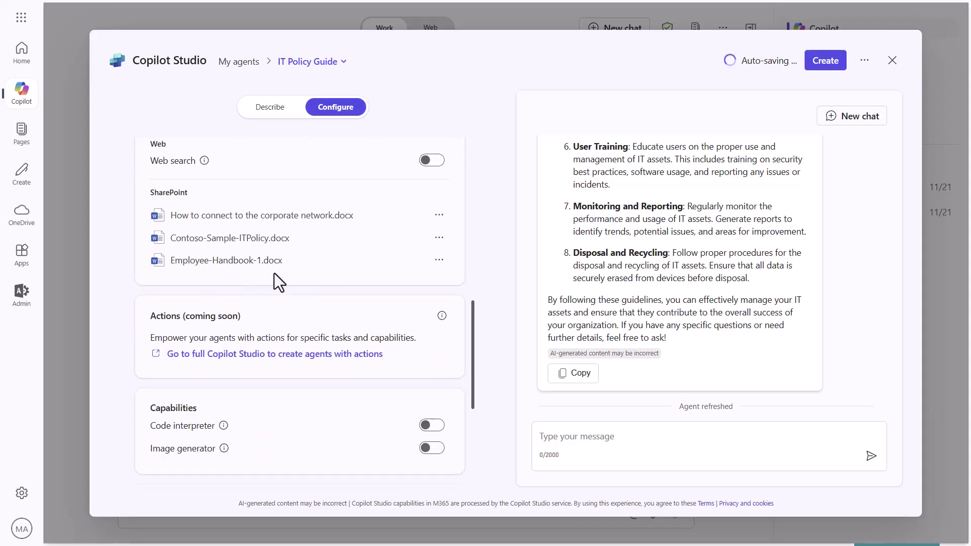
scroll(336, 236, down, 2)
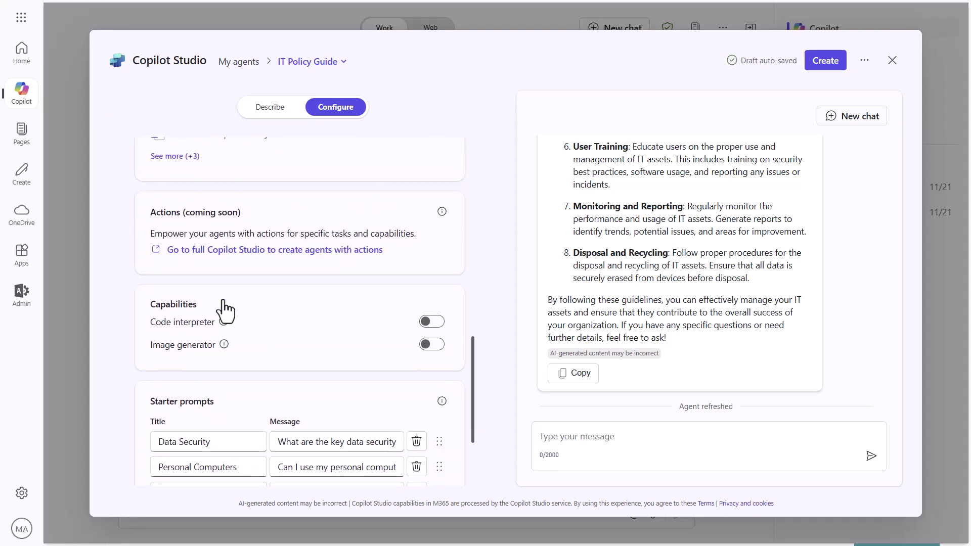
mouse_move(224, 322)
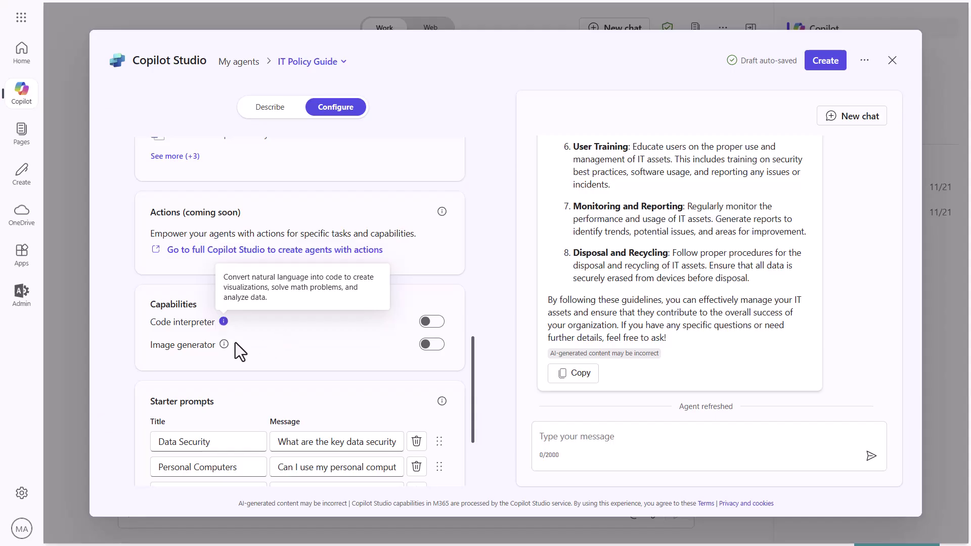
mouse_move(224, 344)
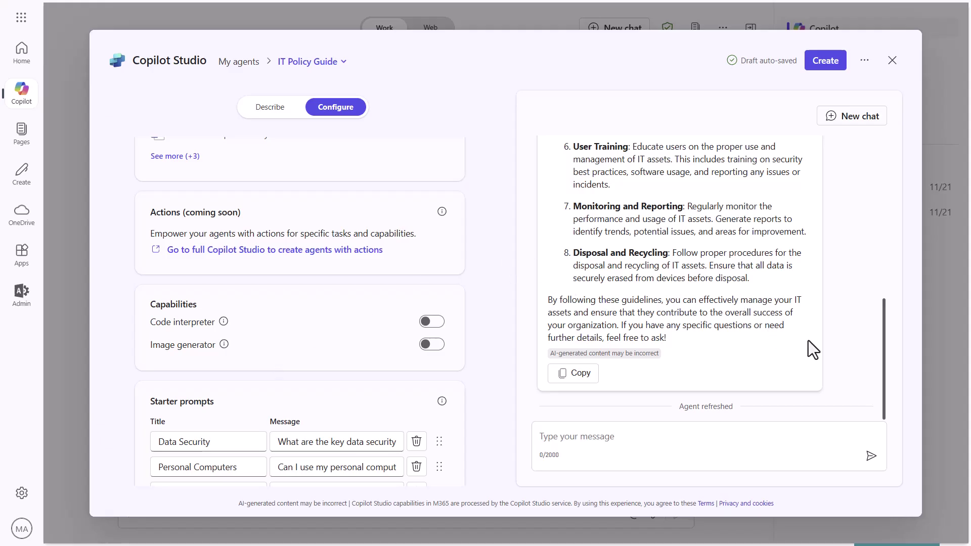
Start a new test chat and compare the suggested questions with the agent's configured starter prompts.
scroll(831, 344, up, 10)
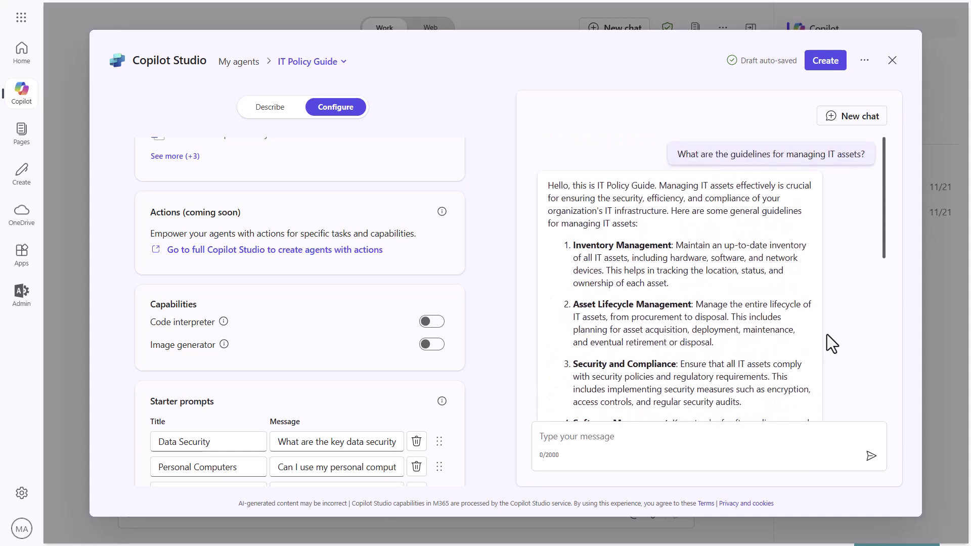
scroll(837, 314, down, 1)
click(848, 119)
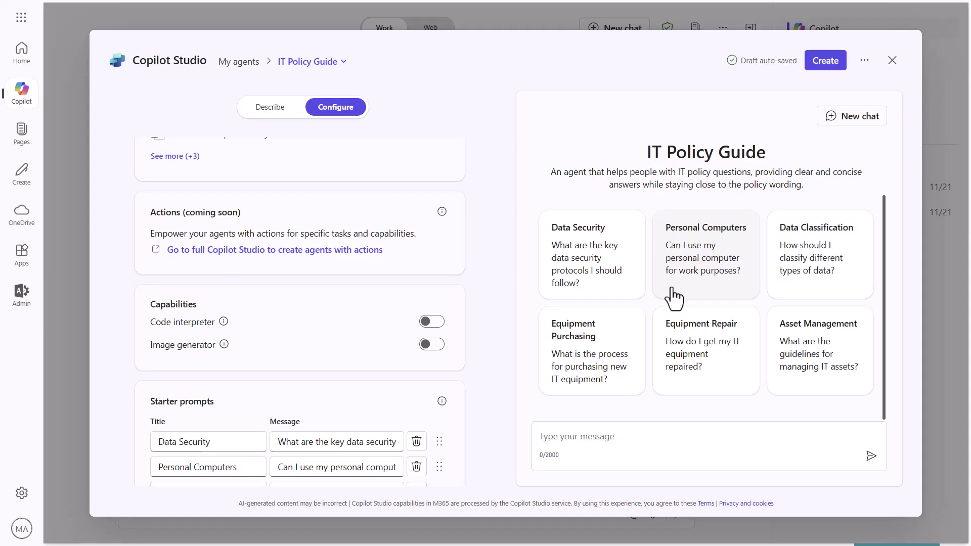
scroll(473, 329, down, 3)
scroll(472, 328, down, 1)
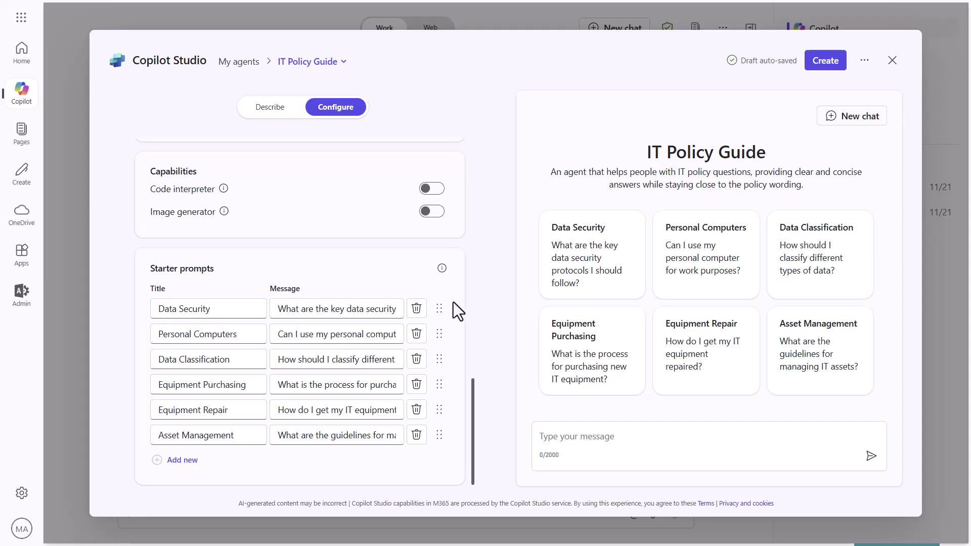
Create the IT Policy Guide agent, copy its link and go to the agent.
click(846, 60)
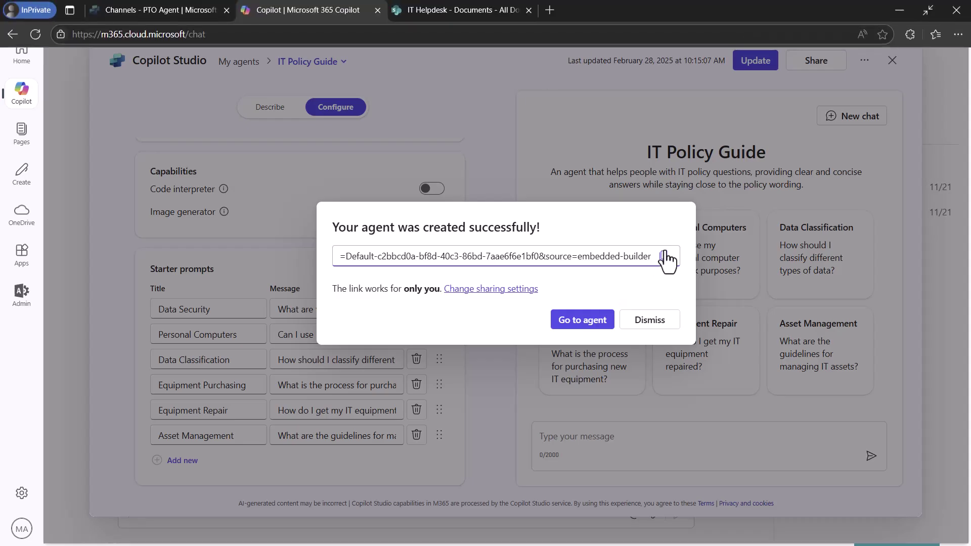
click(664, 256)
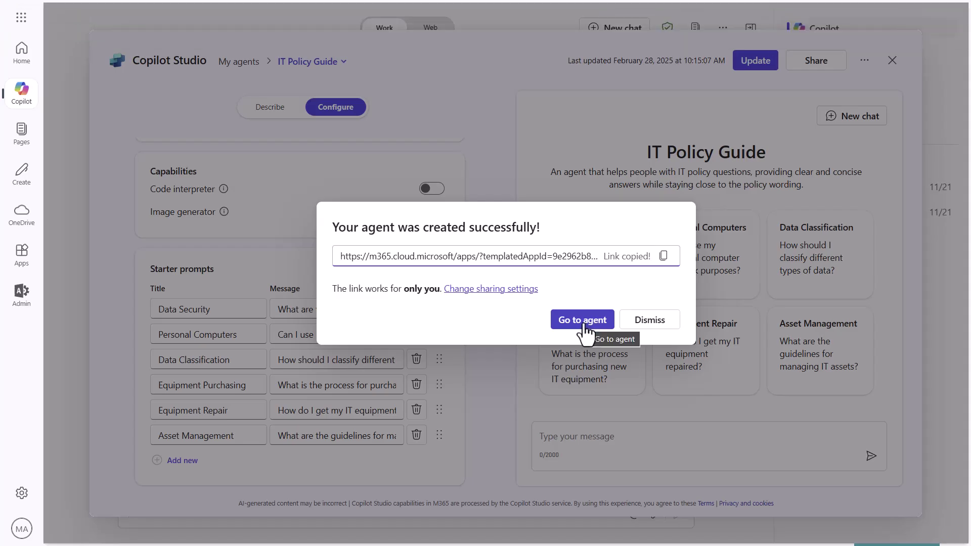
click(585, 323)
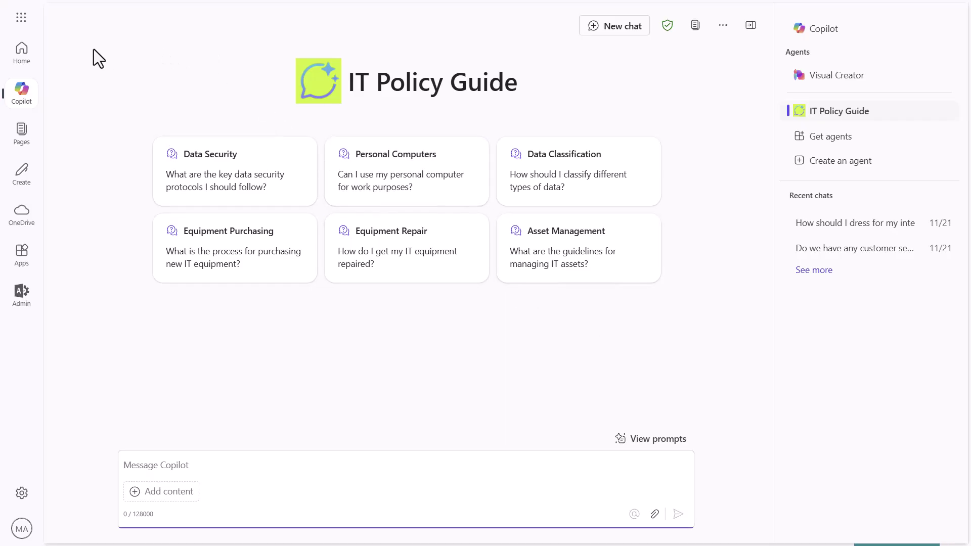
Switch to Microsoft Teams and send the copied agent link in the pinned chat with yourself.
click(21, 18)
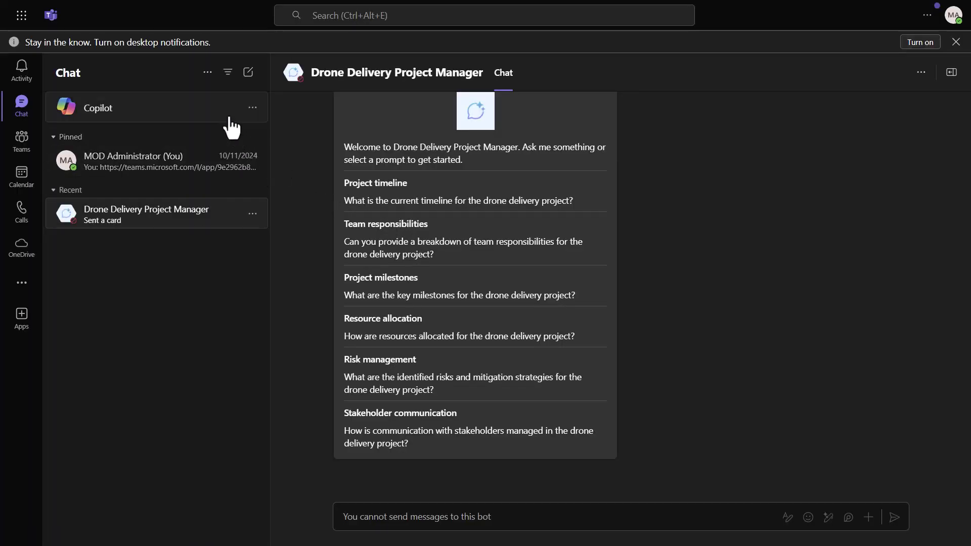
click(956, 42)
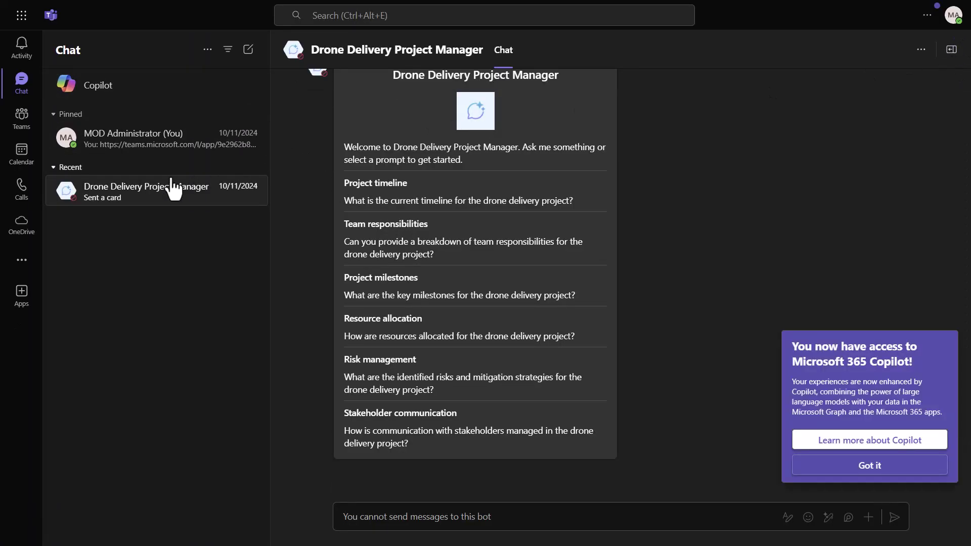
click(29, 134)
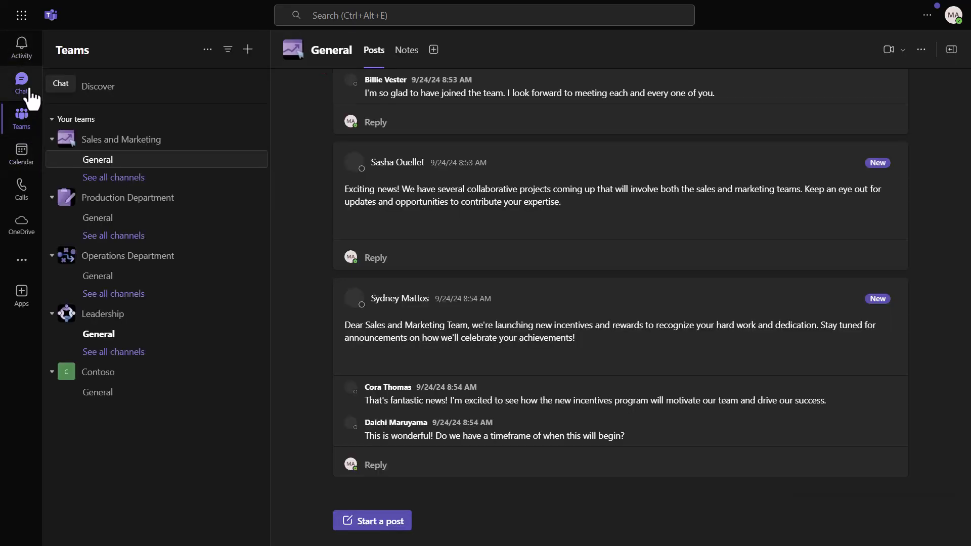
click(30, 91)
click(120, 145)
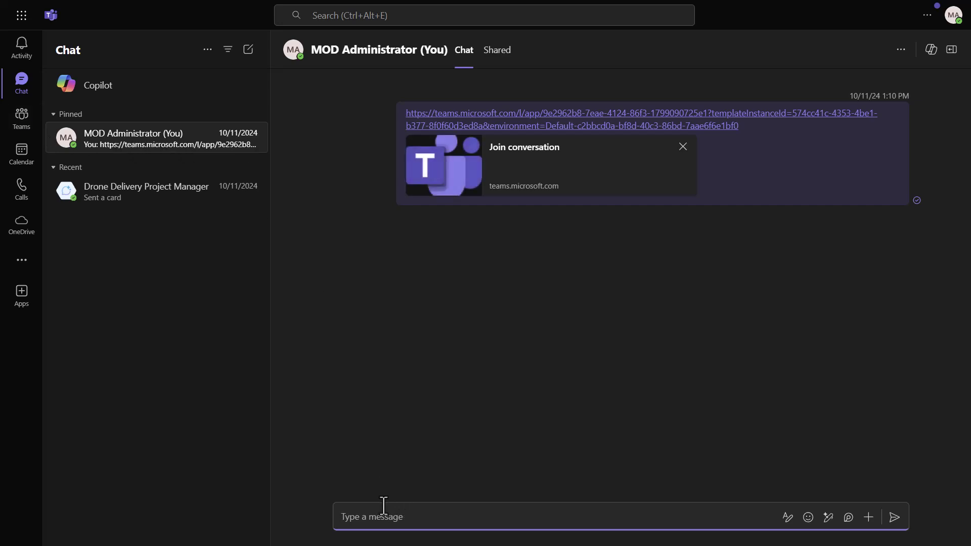
key(ctrl+v)
key(Return)
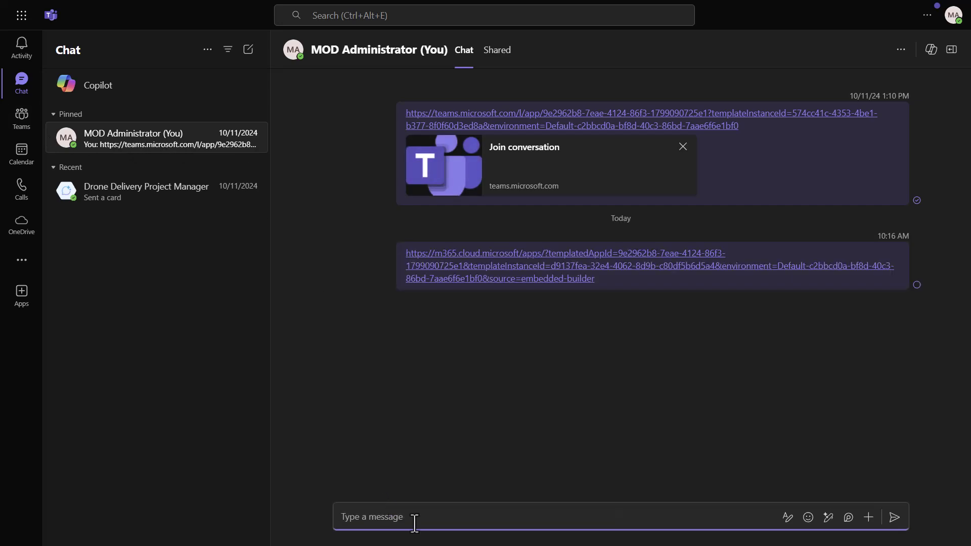
Open the agent's details from the sent link and open IT Policy Guide with Copilot.
click(524, 276)
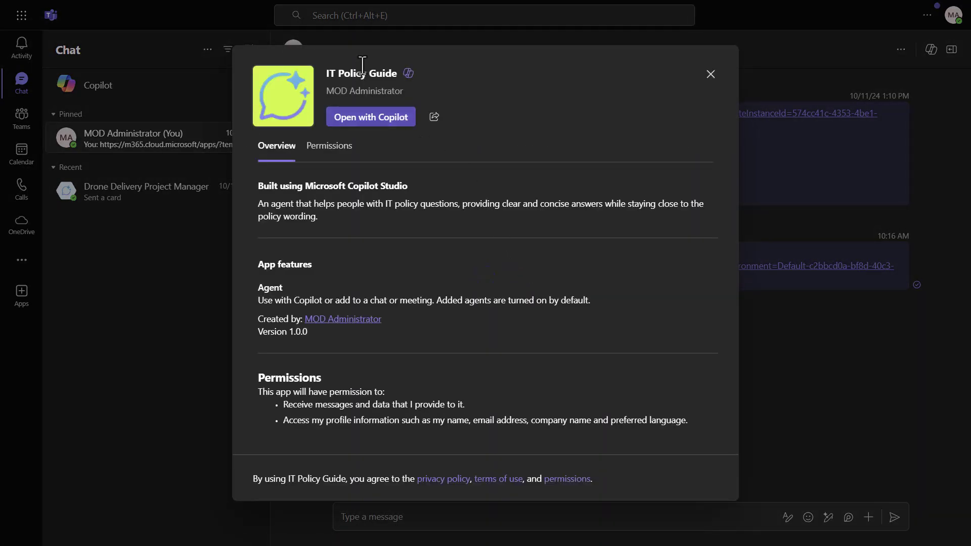
click(370, 121)
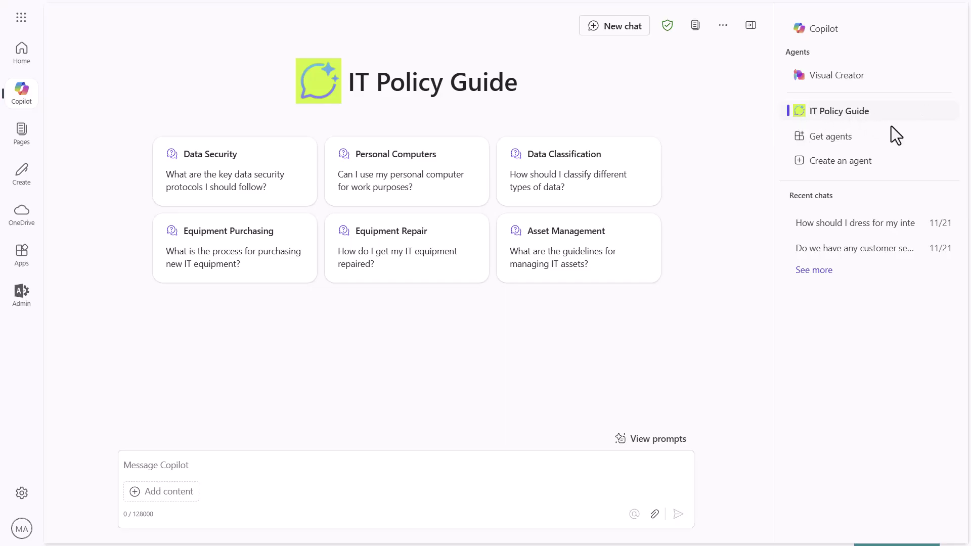
Ask the IT Policy Guide agent the suggested question "How do I get my IT equipment repaired?" in Microsoft 365 Copilot, and start a new chat.
click(829, 36)
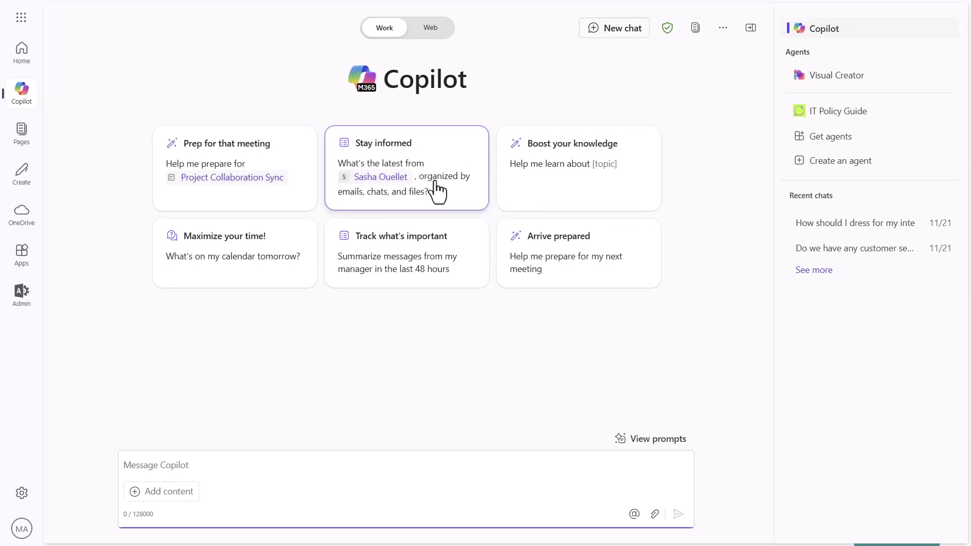
click(832, 112)
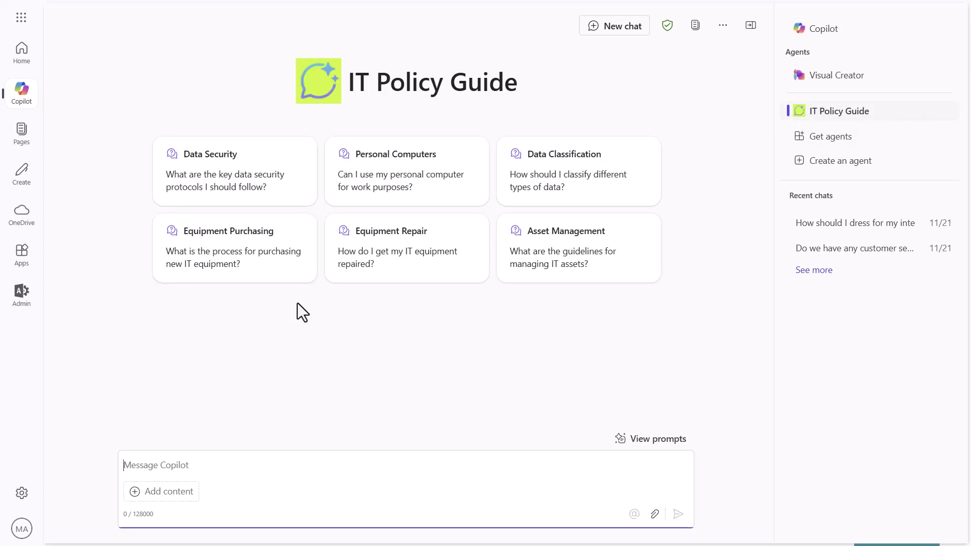
click(386, 257)
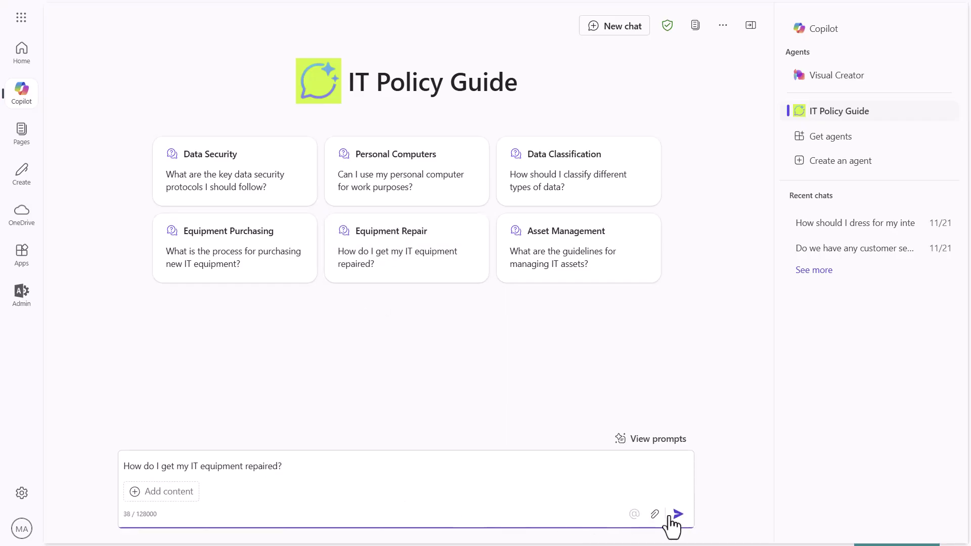
click(673, 515)
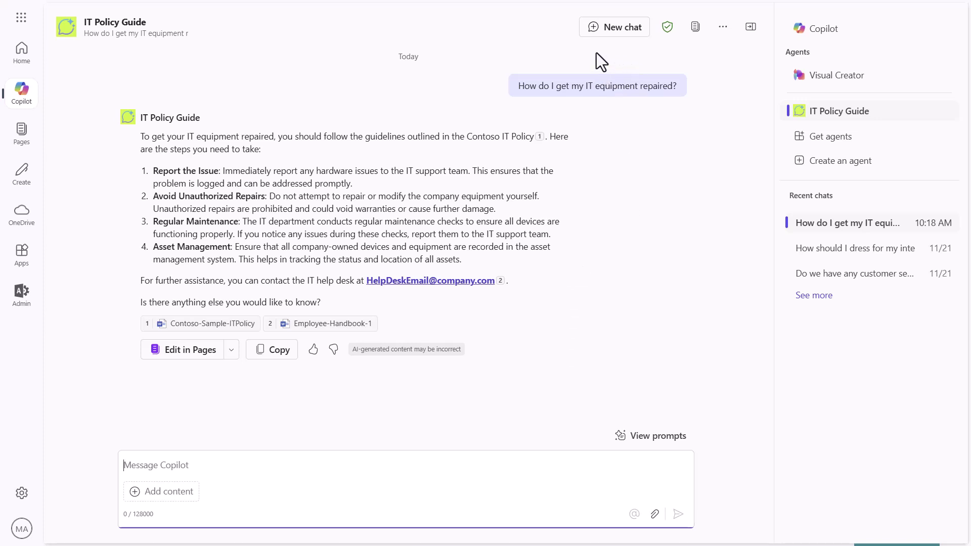
click(616, 28)
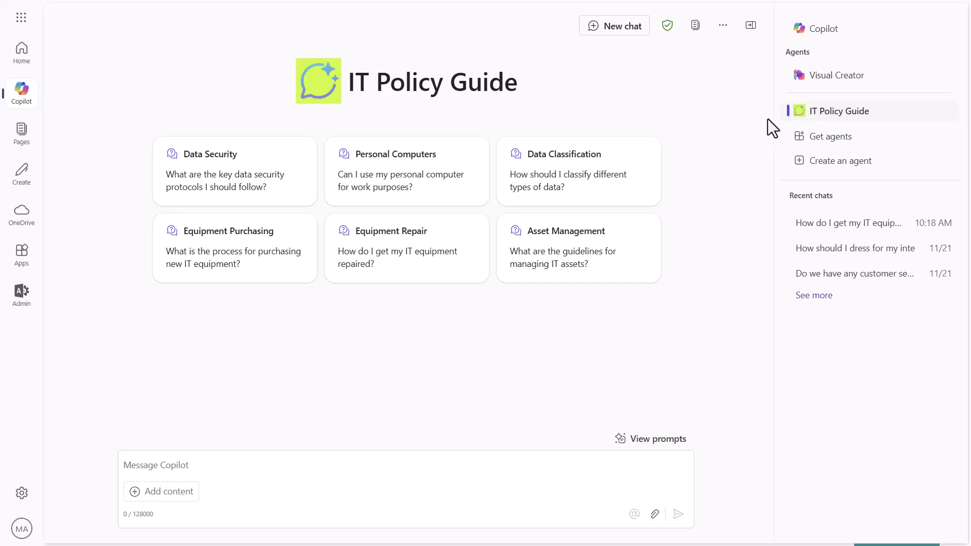
Mention the IT Policy Guide agent in the general Copilot chat and ask it "Can I use my own laptop at work?".
click(817, 32)
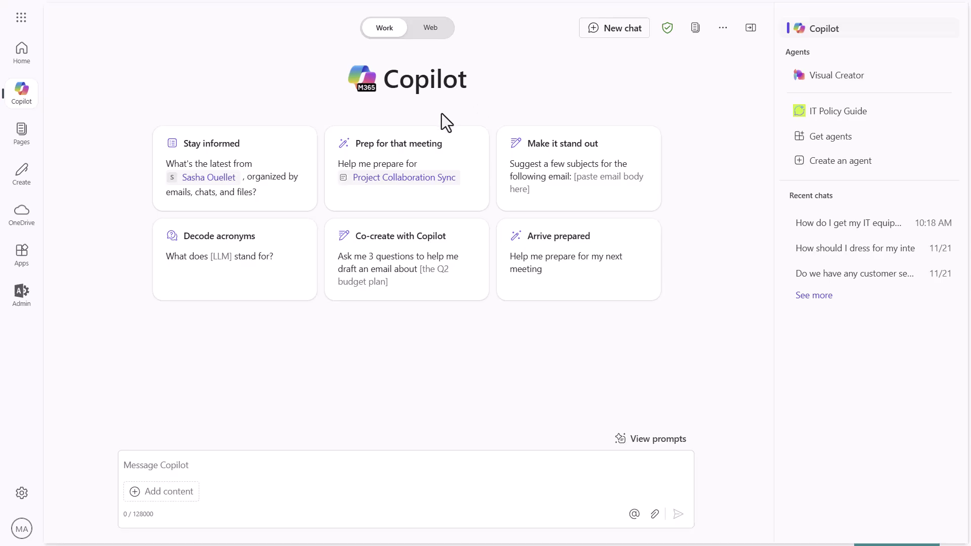
click(256, 474)
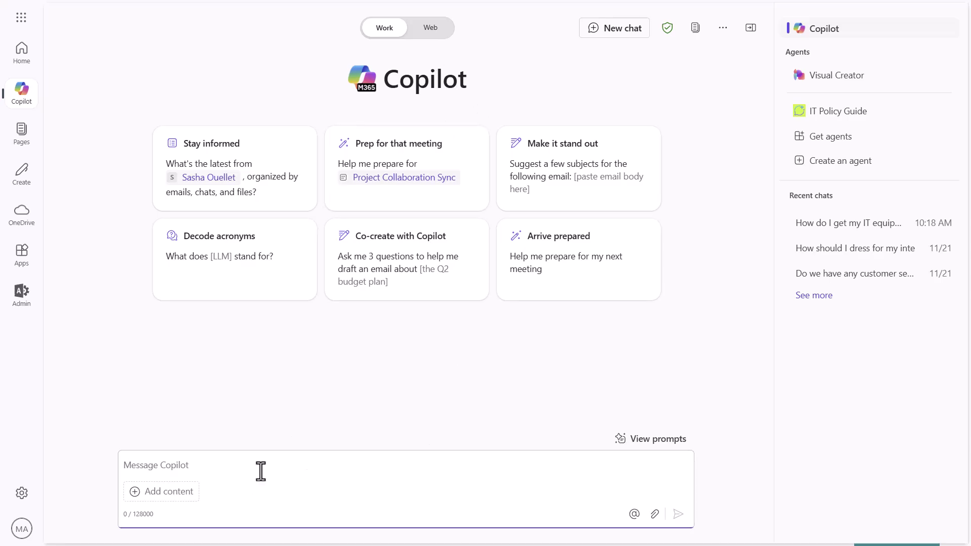
text(@)
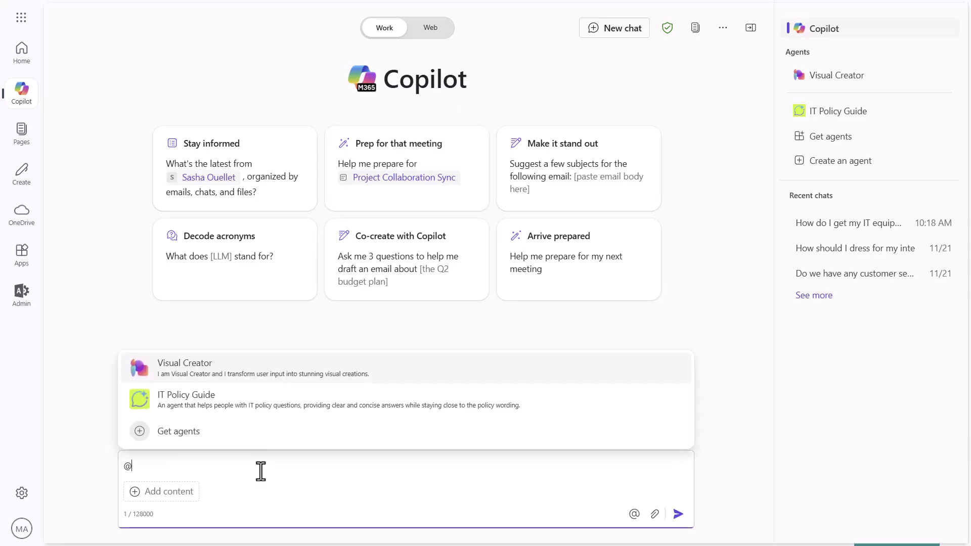
click(250, 404)
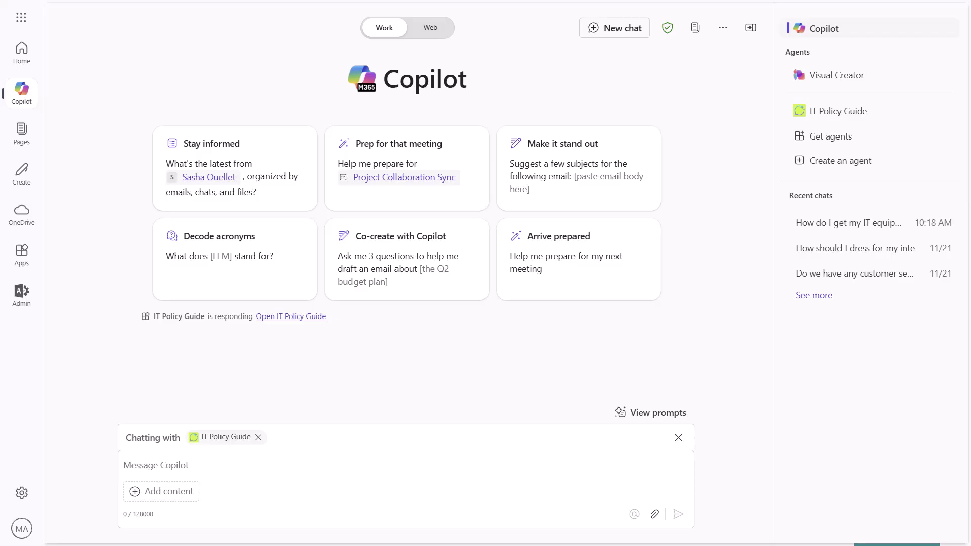
click(142, 462)
text(Can I use my own laptop at work?)
key(Return)
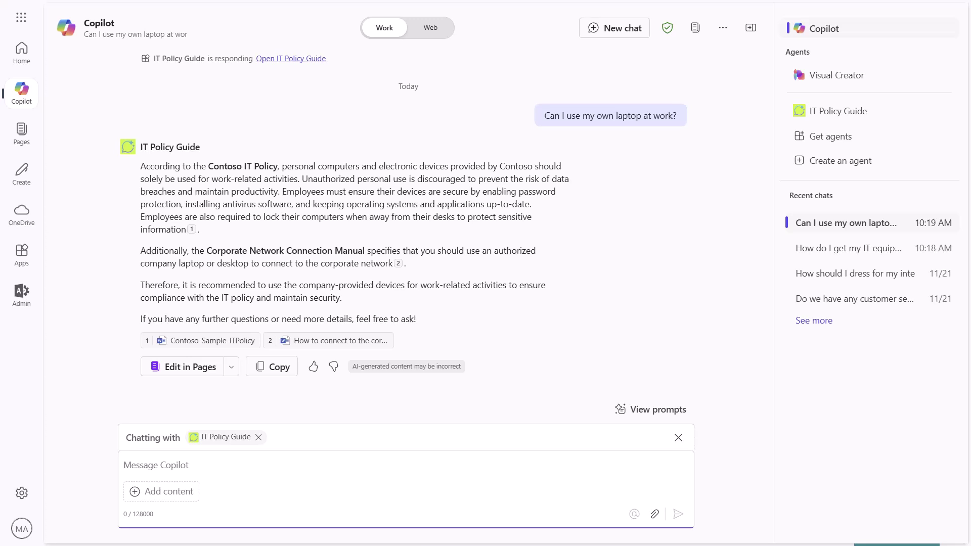
Return to the IT Policy Guide agent and ask what the different types of data are.
click(835, 113)
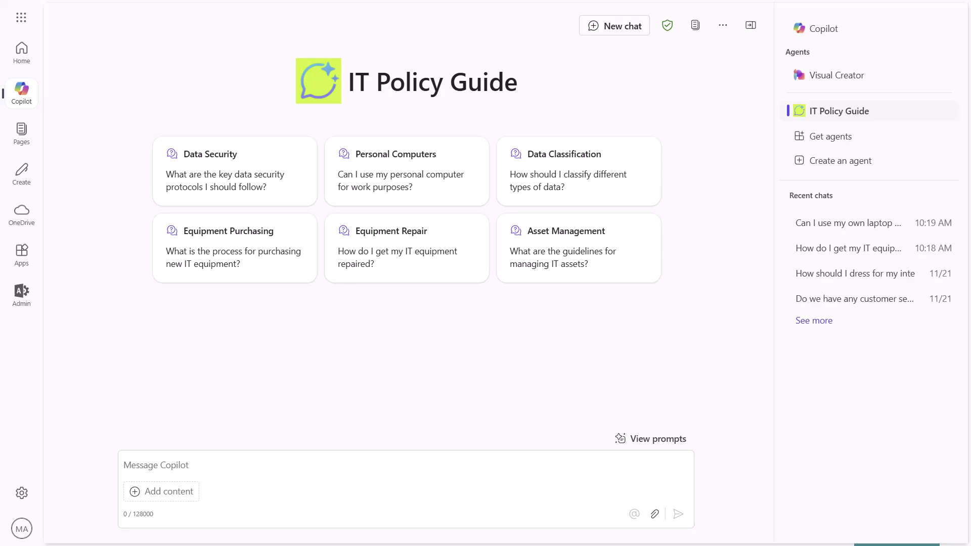
click(268, 465)
key(ctrl+v)
key(Return)
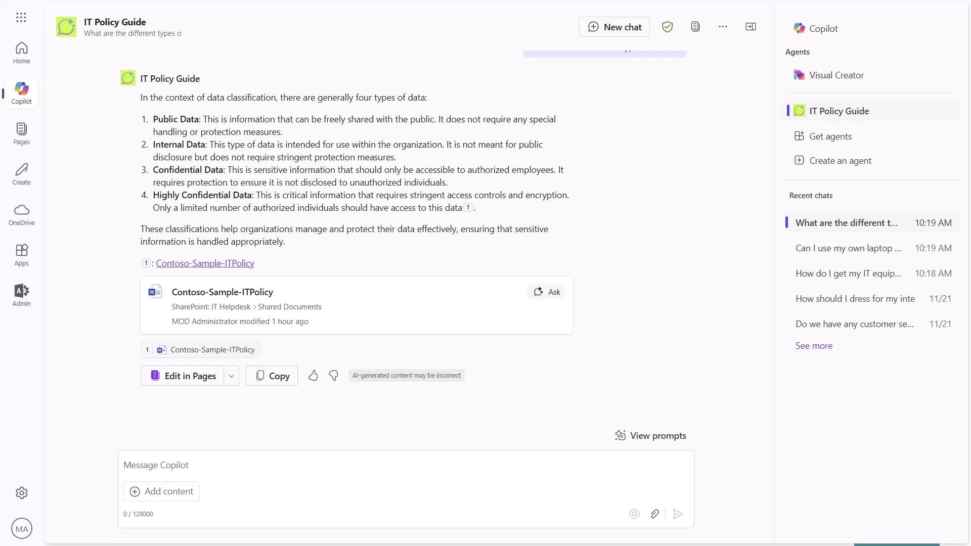
Ask the agent the follow-up question "Can I send public to a vendor?" in the same chat.
click(139, 473)
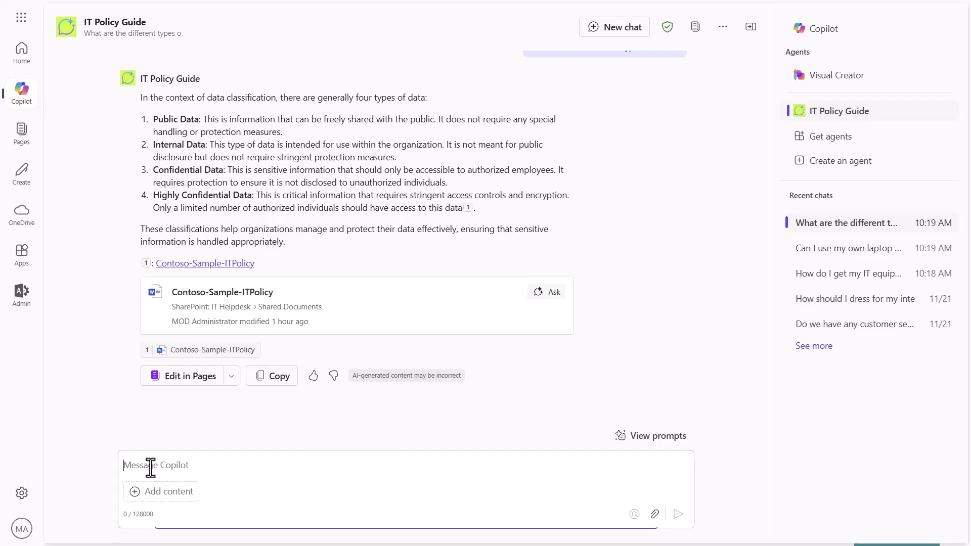
text(Can I send public to a vendor?)
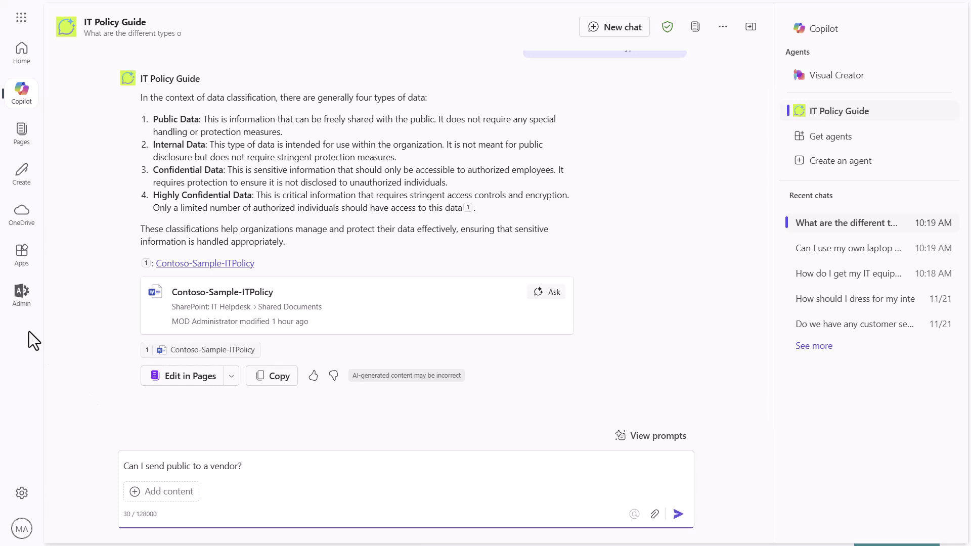
key(Return)
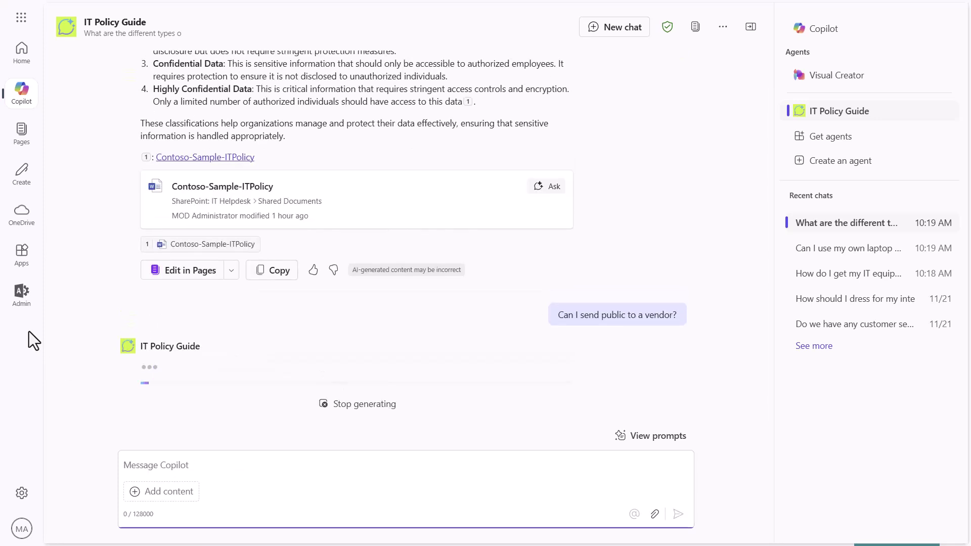